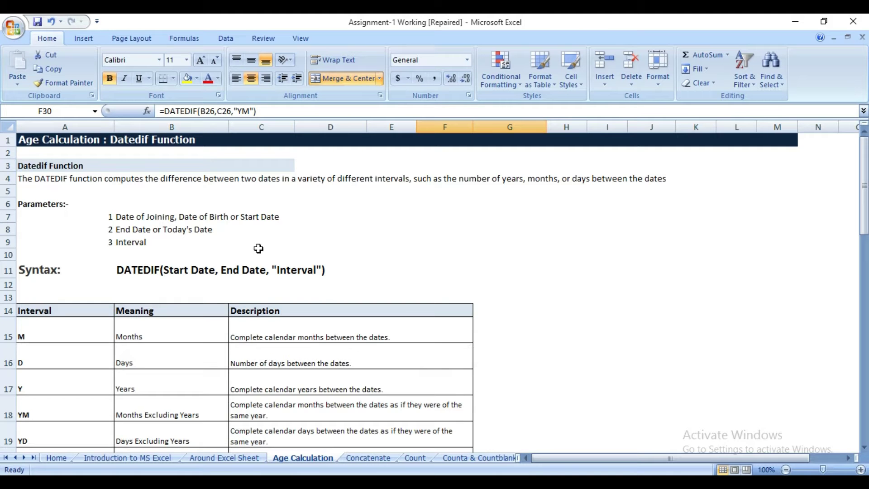
Step: Review the DATEDIF interval codes M (months) and D (days) in the reference table
scroll(225, 264, "down", 1)
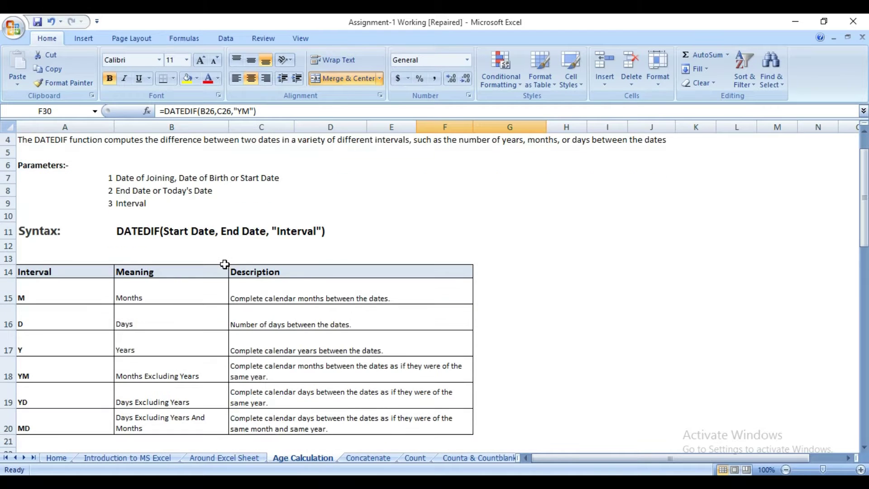
scroll(222, 267, "up", 1)
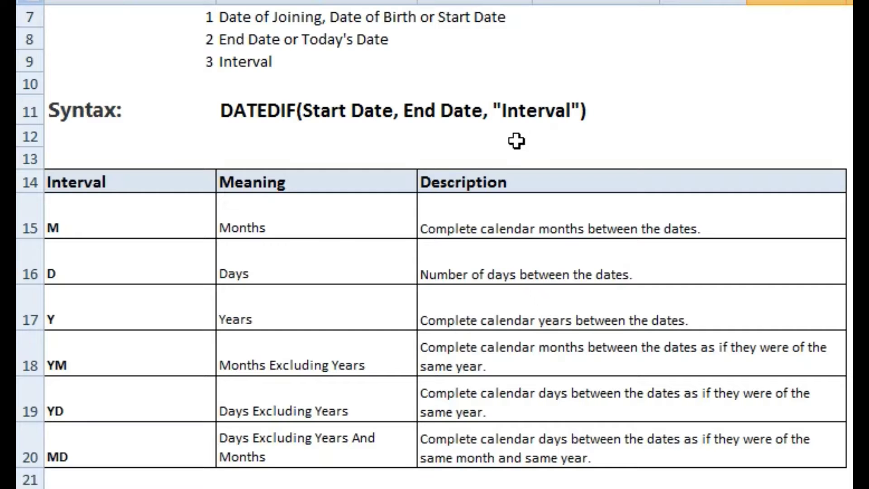
scroll(244, 247, "down", 1)
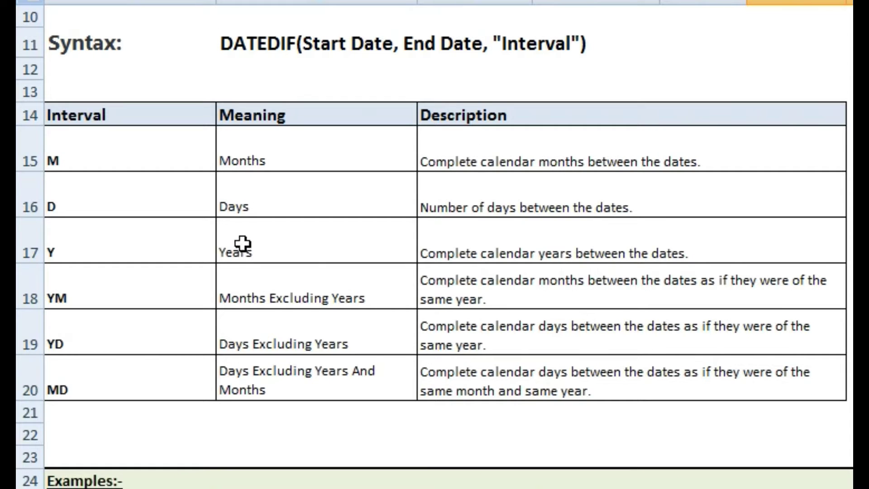
left_click(99, 157)
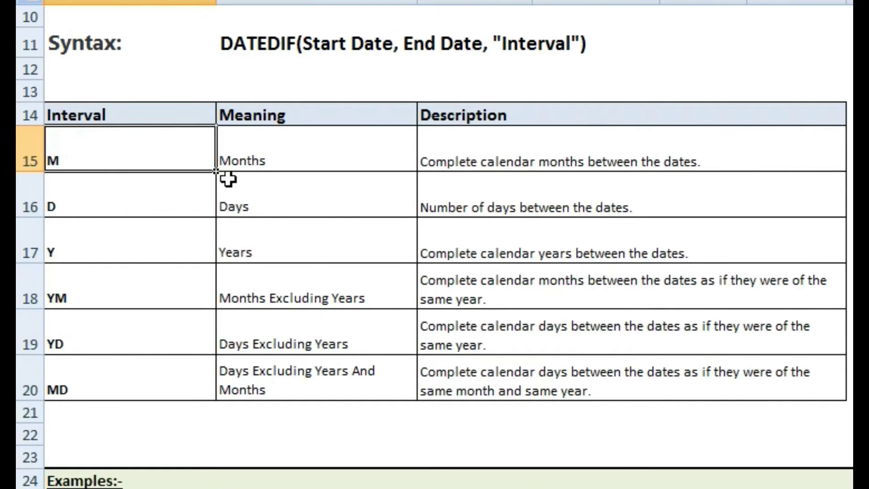
left_click(248, 159)
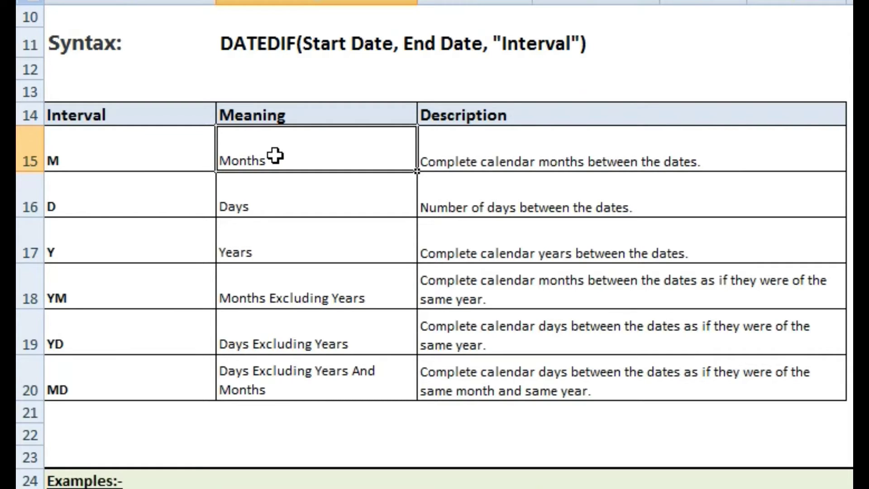
left_click(135, 198)
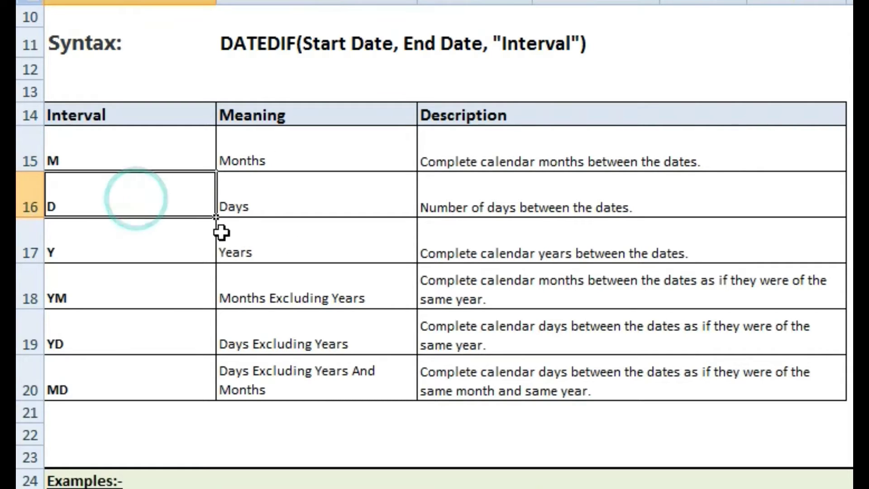
left_click(320, 201)
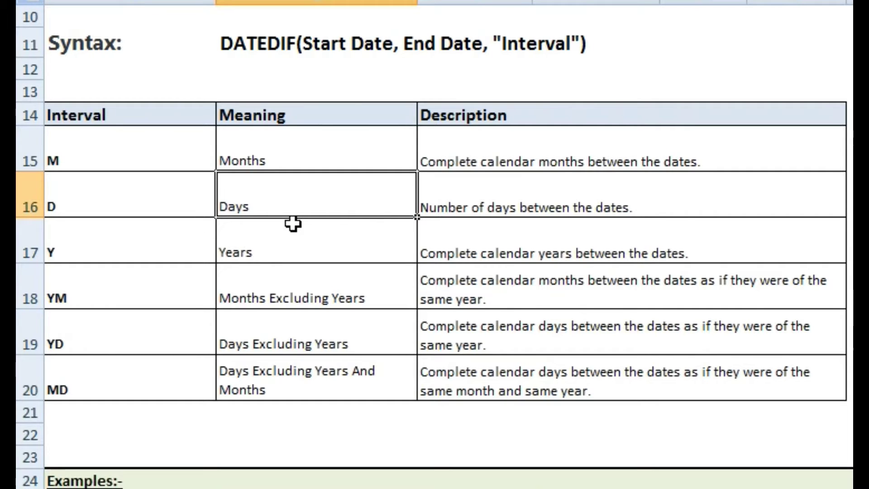
Step: Review the Y, YM, YD and MD interval codes and their meanings
scroll(296, 221, "down", 1)
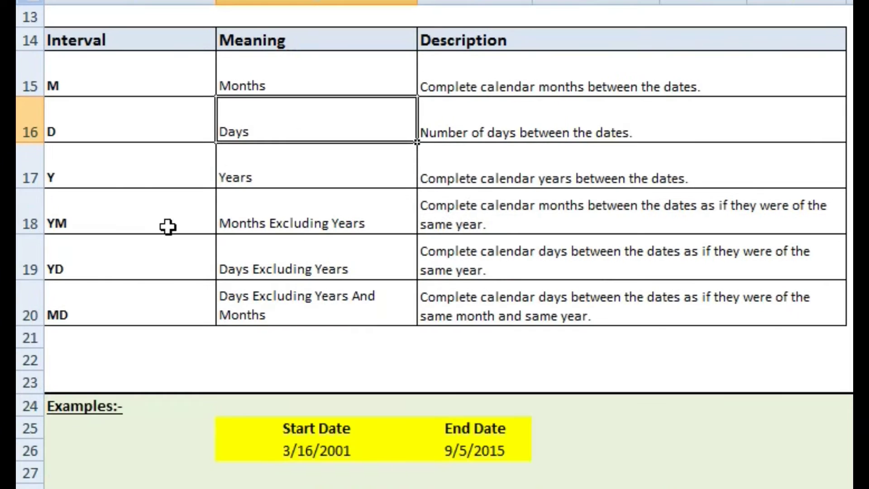
left_click(128, 177)
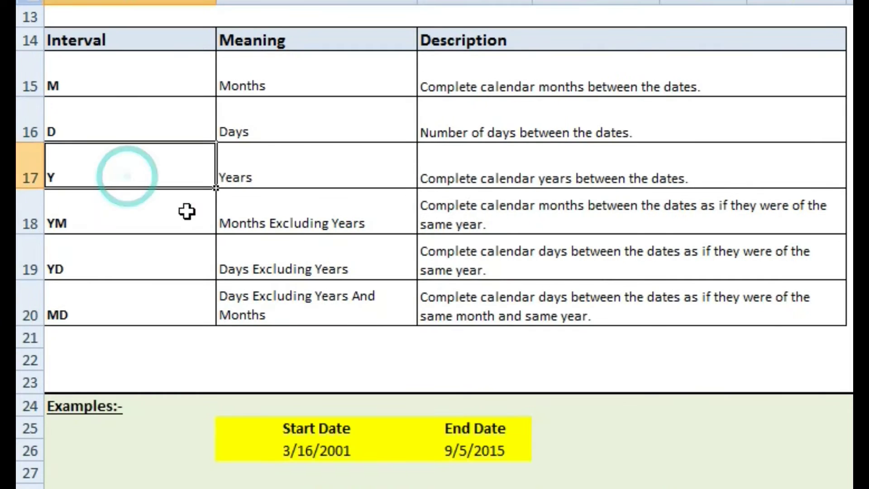
left_click(300, 171)
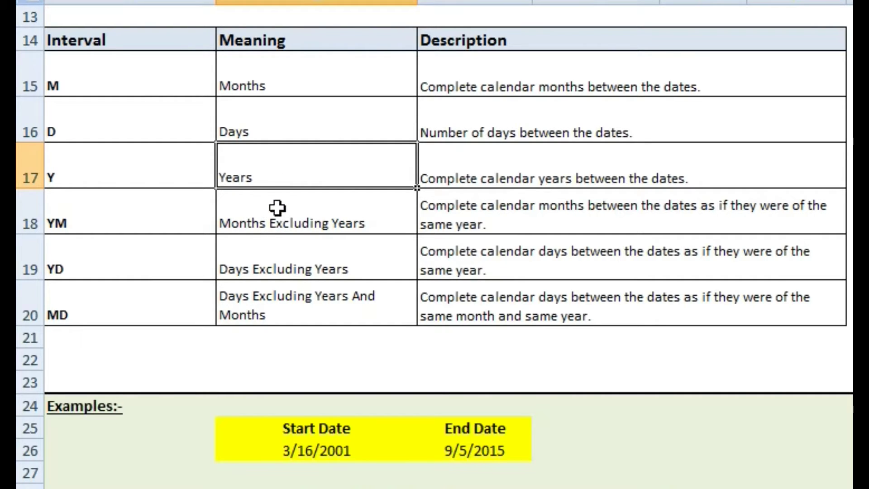
left_click(173, 220)
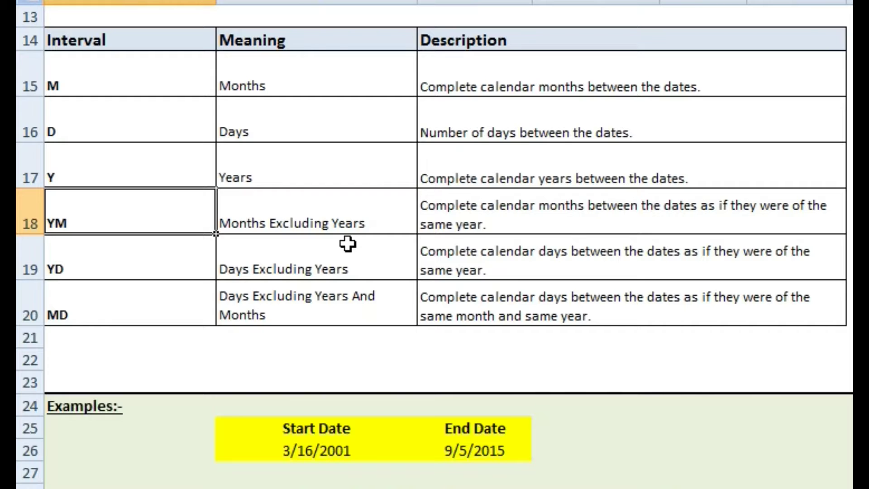
scroll(202, 240, "down", 1)
left_click(116, 180)
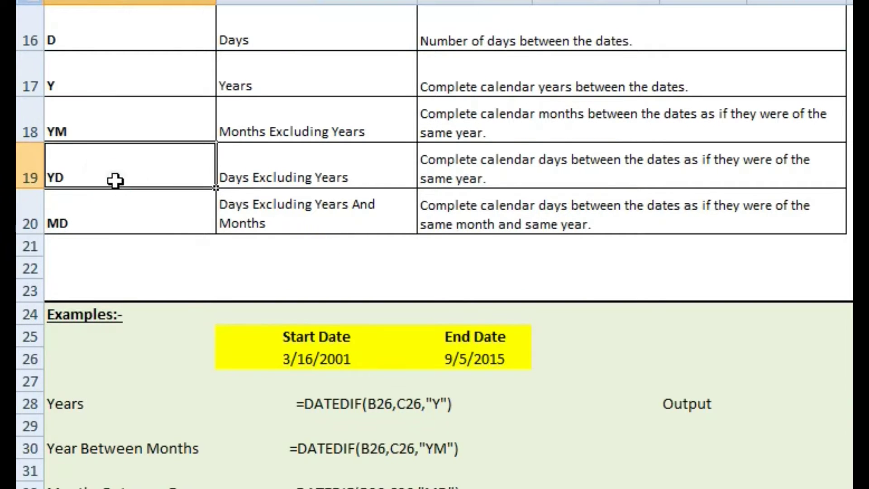
scroll(297, 246, "up", 1)
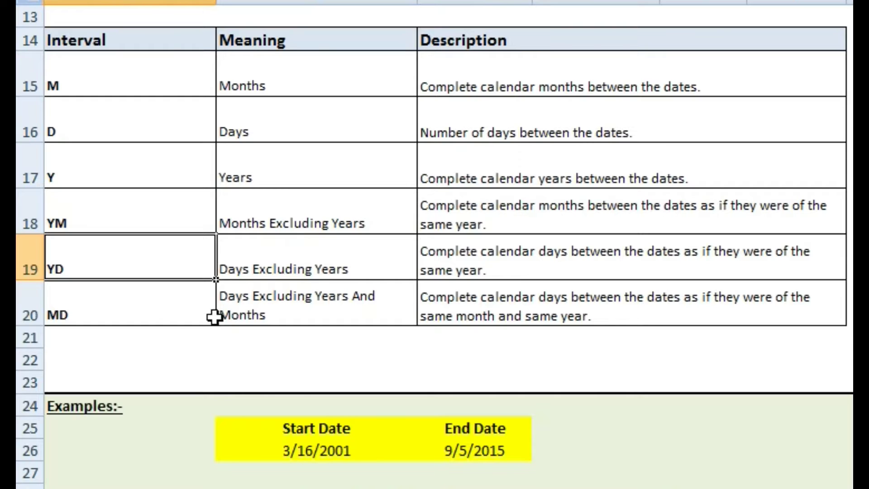
left_click(137, 304)
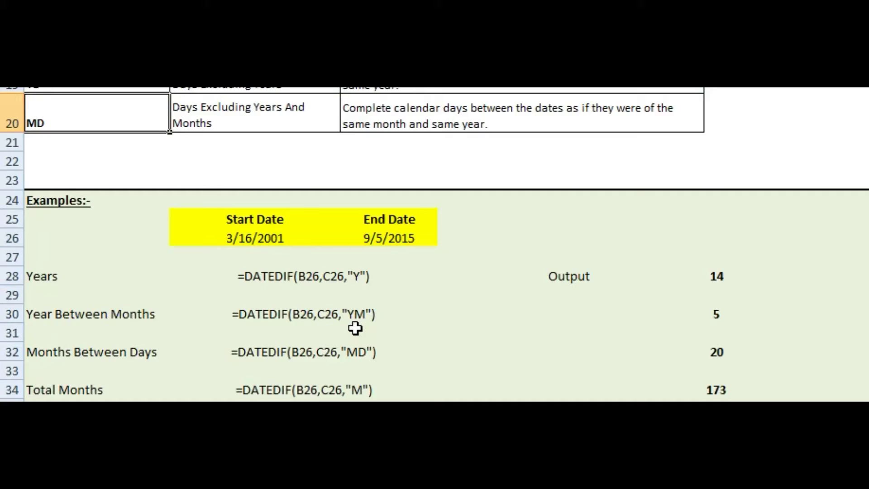
scroll(355, 328, "down", 2)
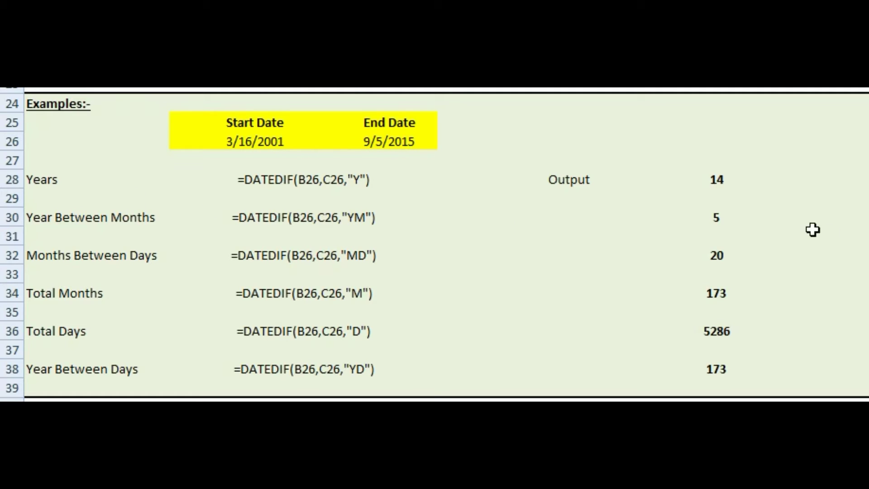
Step: Enter =DATEDIF(B26,C26,"Y") in the Years output cell, returning 14
left_click(716, 180)
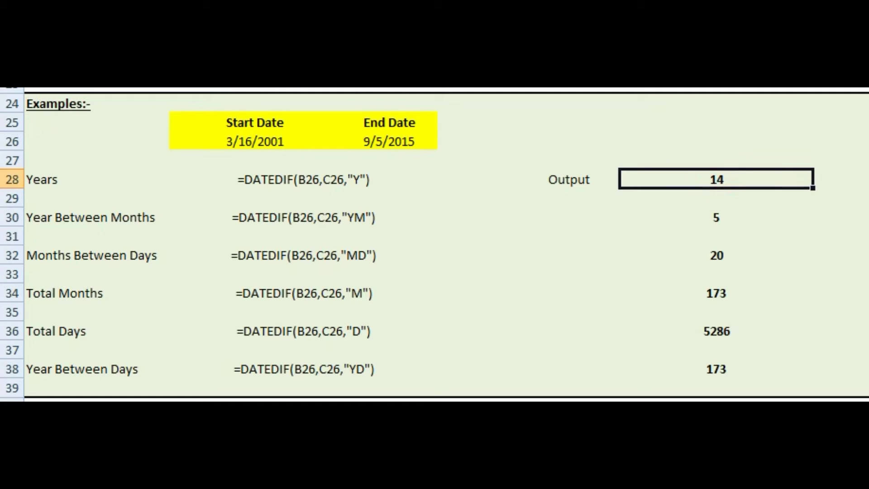
type("=")
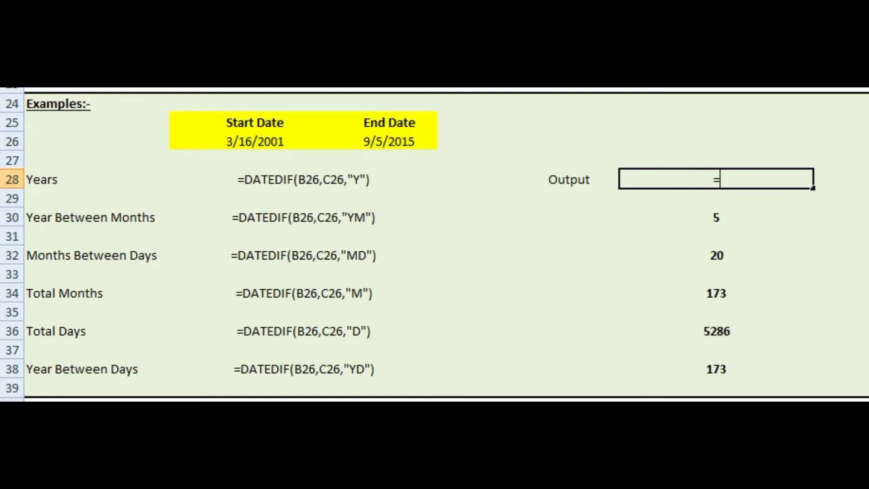
type("DATE")
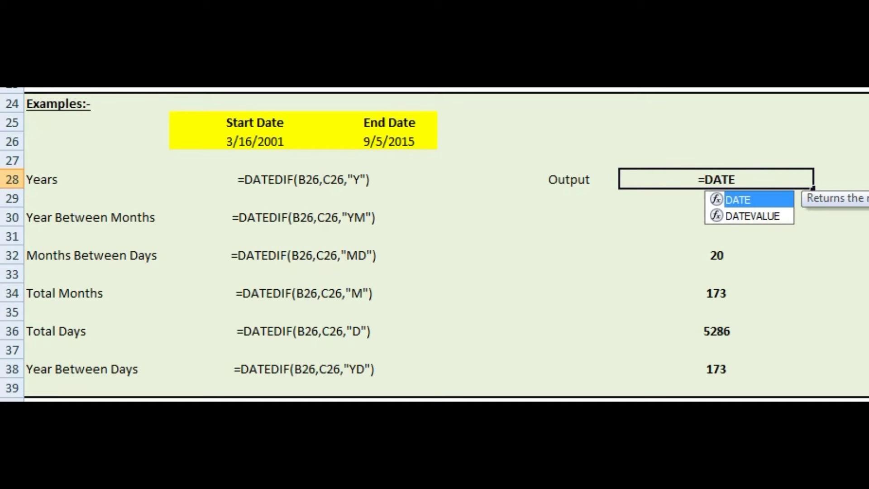
type("DIF")
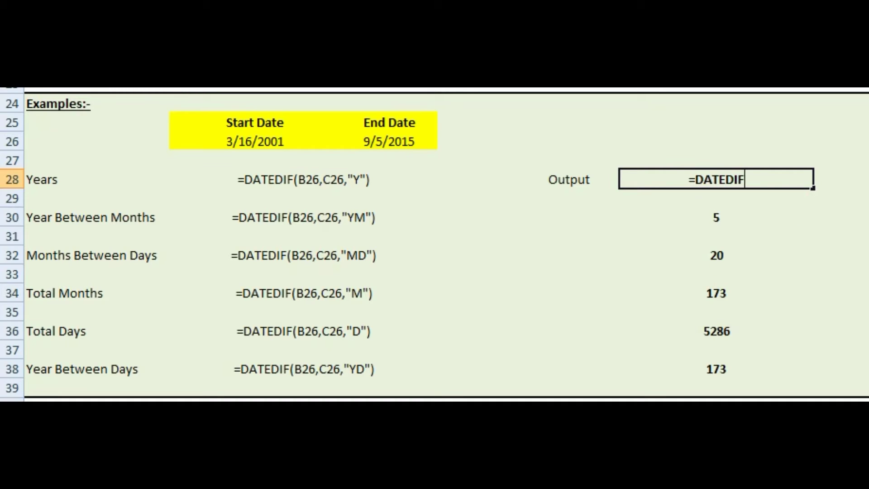
type("(")
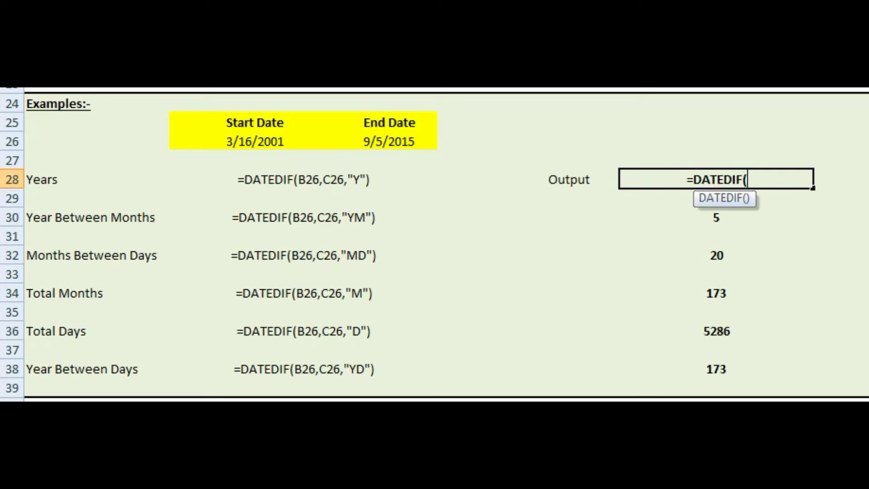
left_click(261, 144)
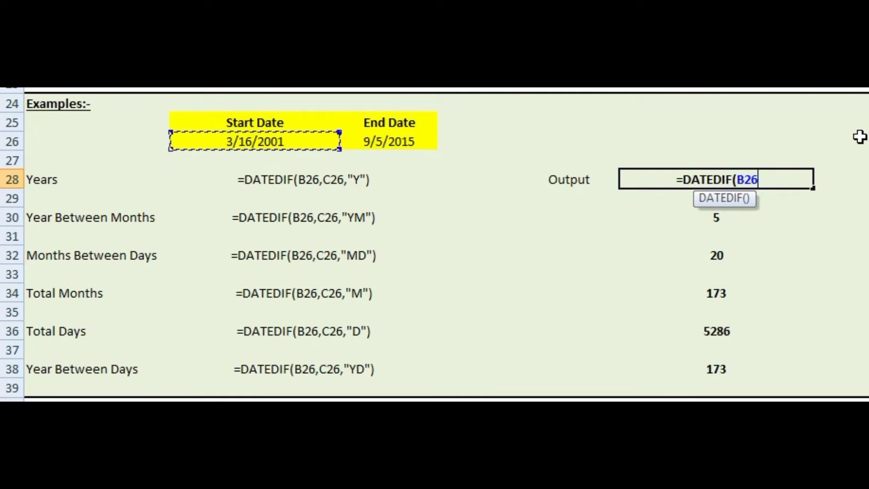
type(",")
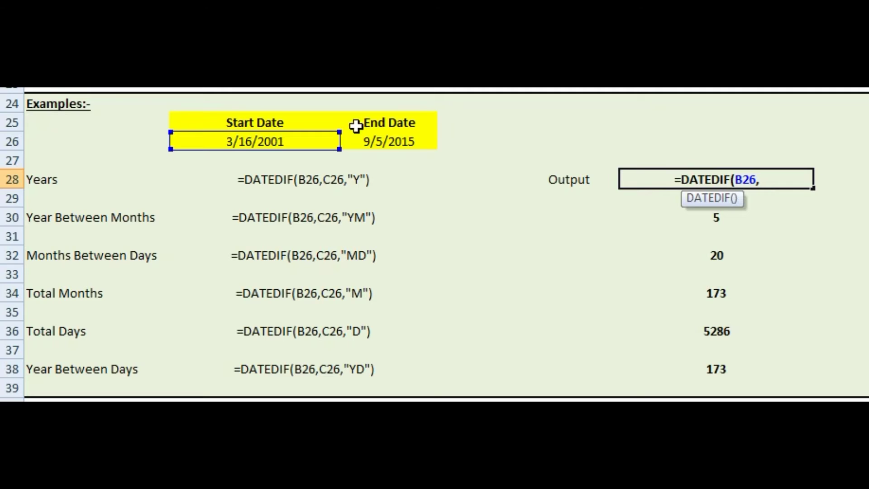
left_click(389, 143)
type(",")
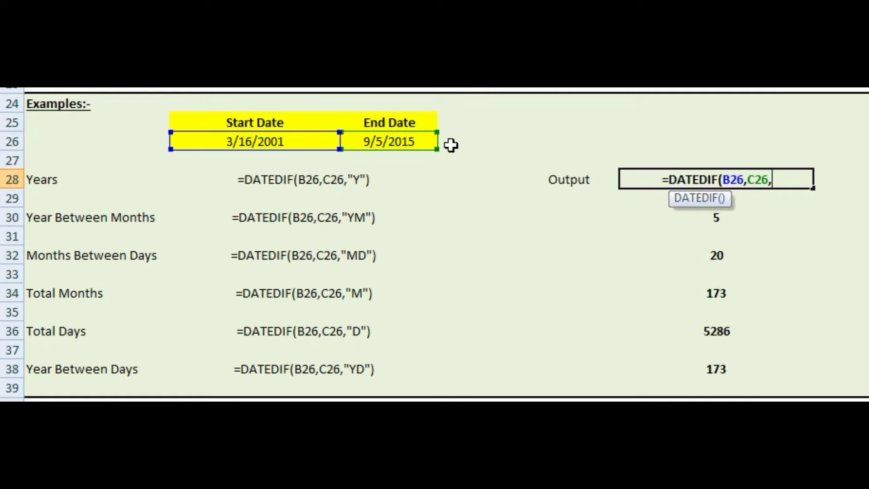
type("\"Y")
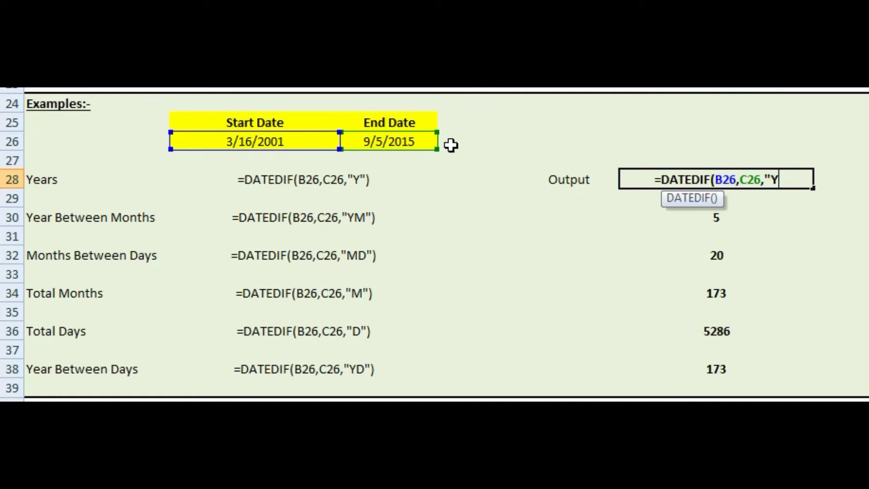
type("\"")
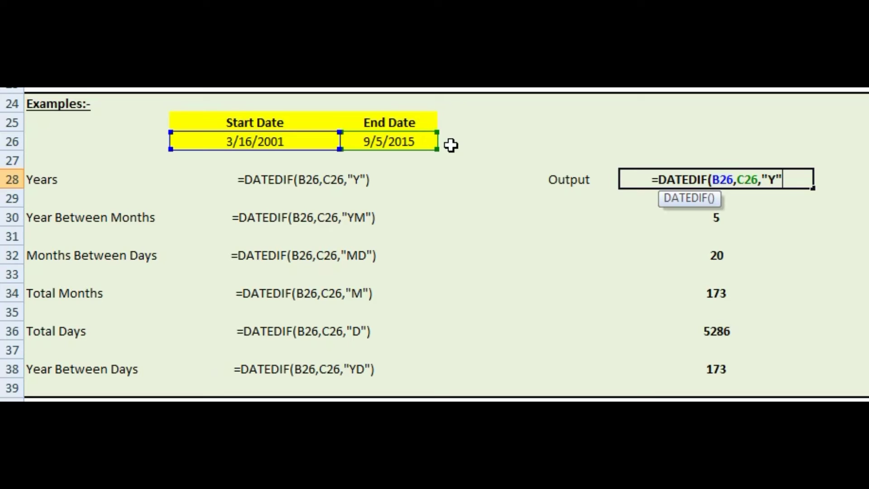
type(")")
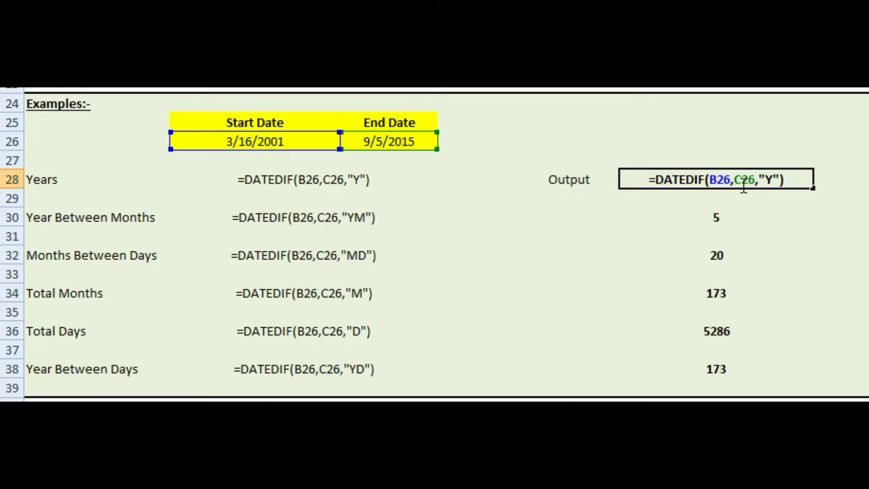
key("Return")
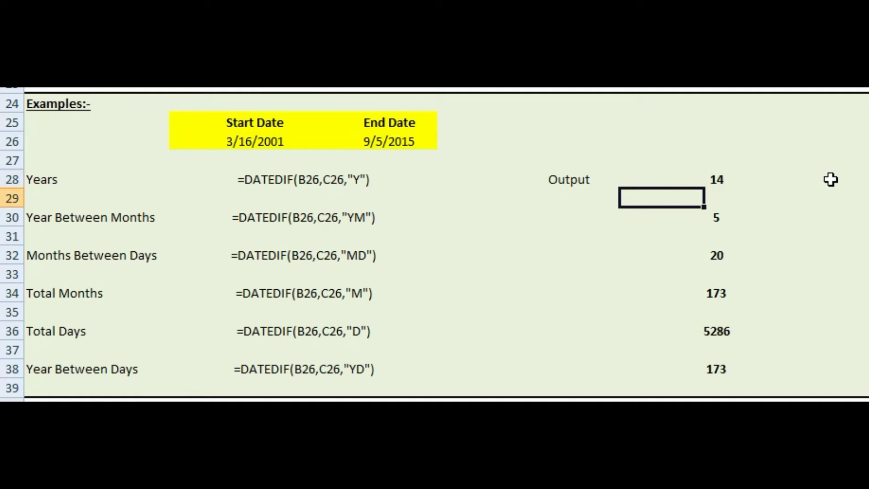
left_click_drag(716, 219, 716, 368)
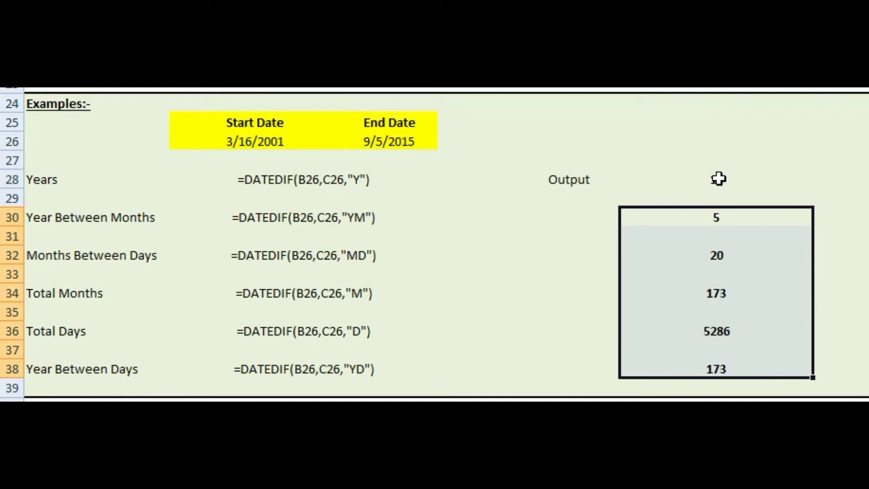
left_click(719, 179)
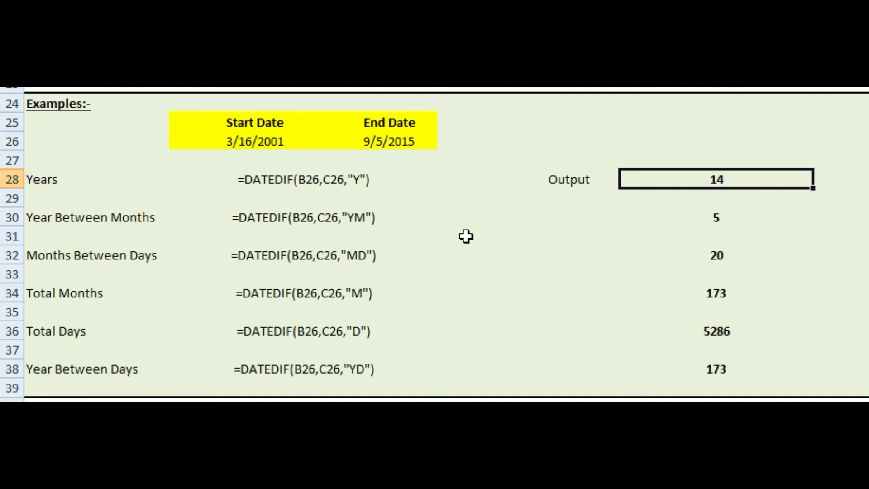
Step: Enter =DATEDIF(B26,C26,"YM") in the Year Between Months cell, correcting the misspelled name, returning 5
left_click(710, 219)
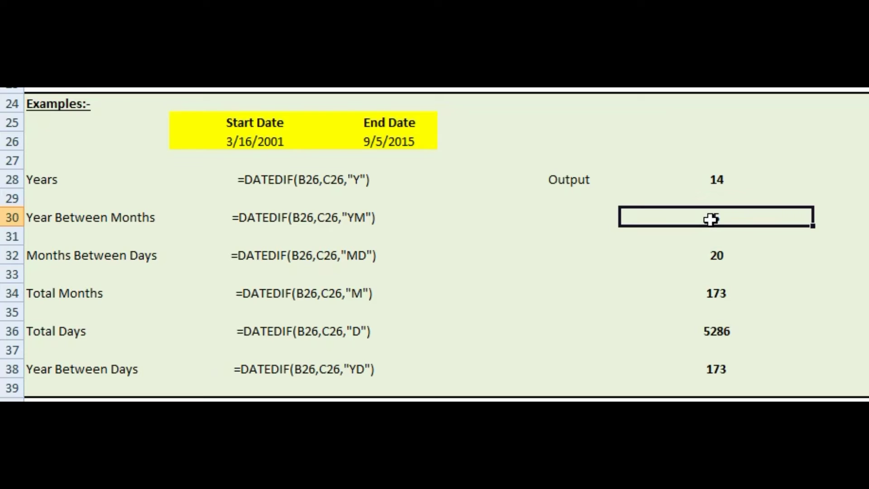
type("=")
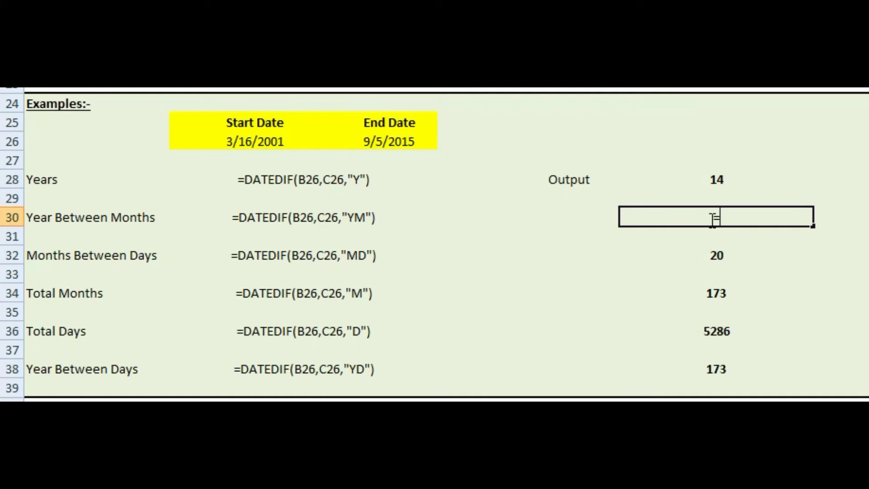
type("DATEIF")
type("(")
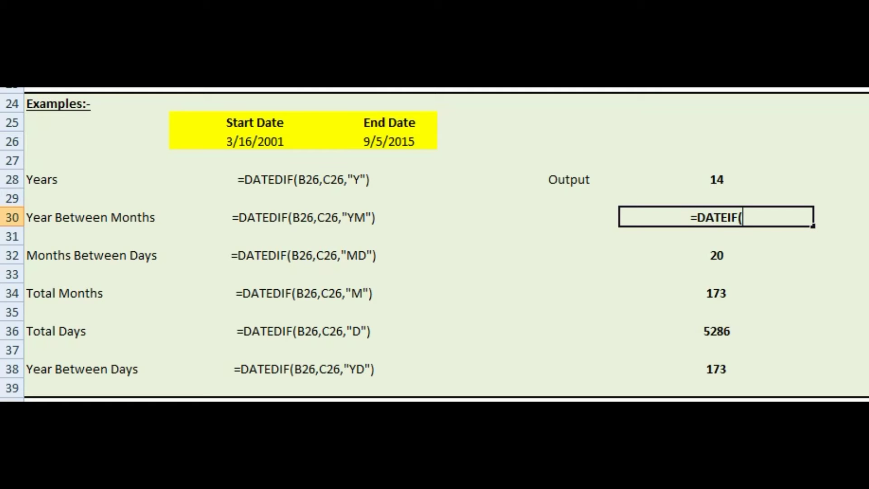
key("BackSpace")
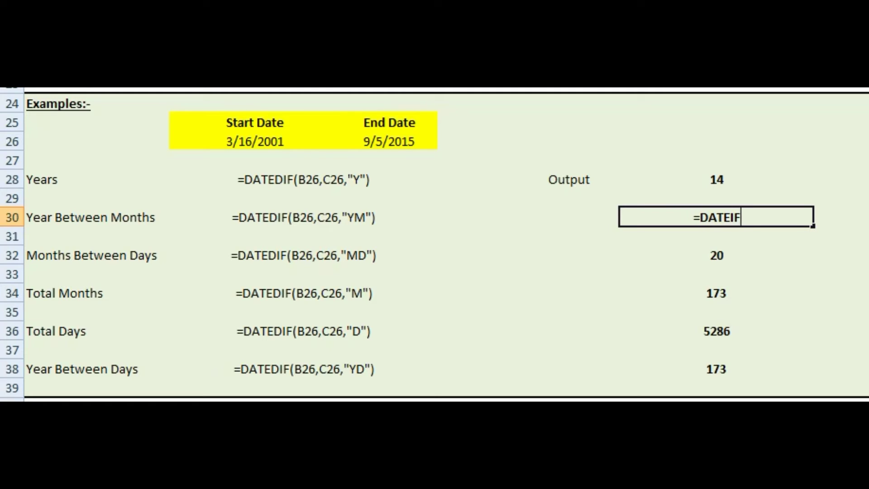
key("BackSpace")
key("BackSpace")
type("DIF(")
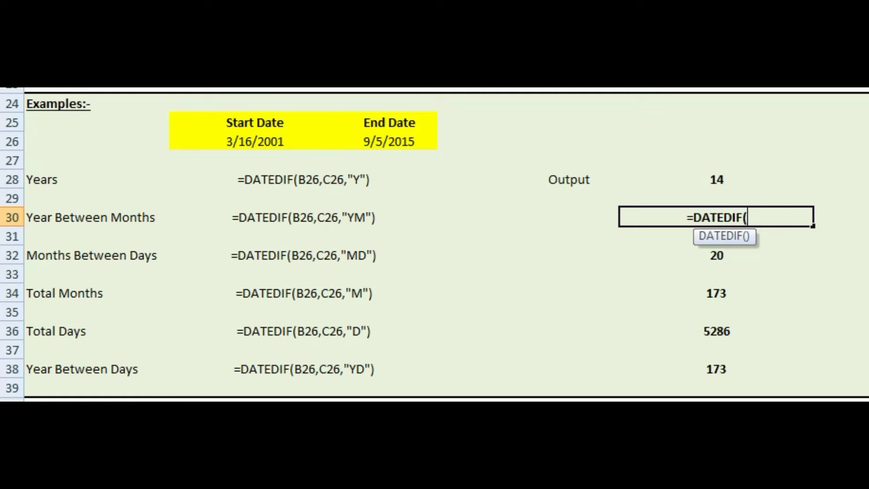
left_click(266, 144)
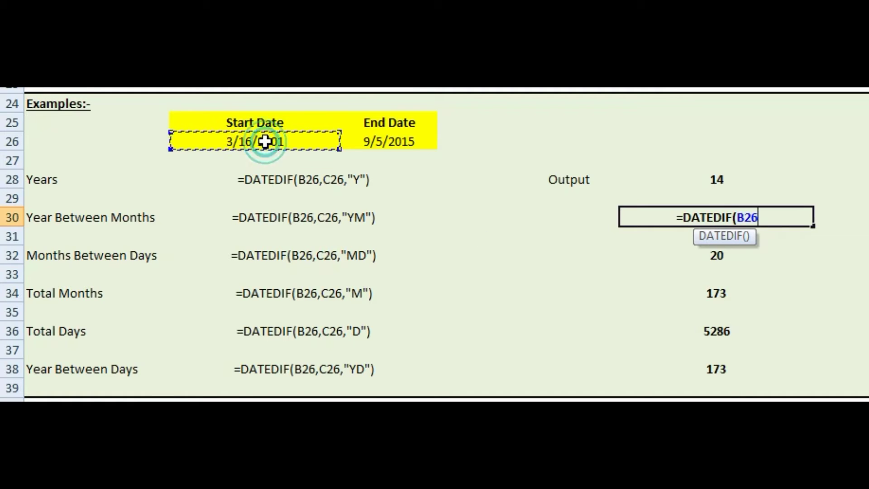
type(",")
left_click(398, 139)
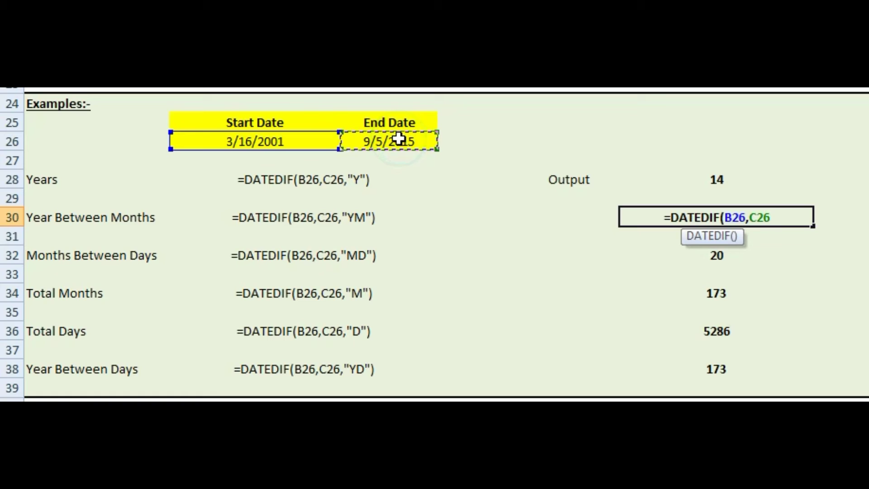
type(",\"")
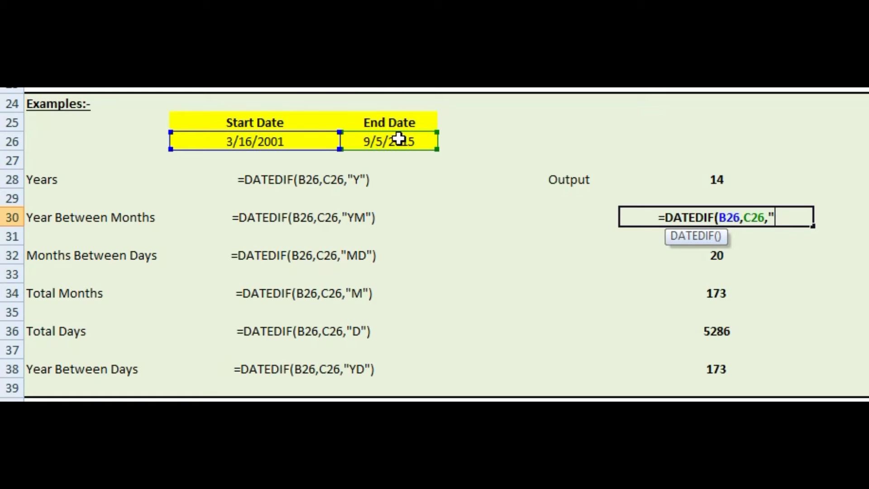
type("YM")
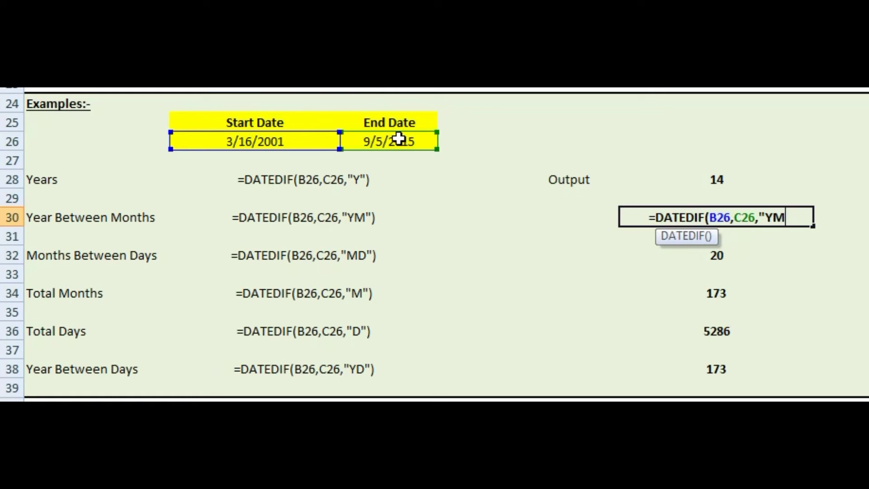
type("\")")
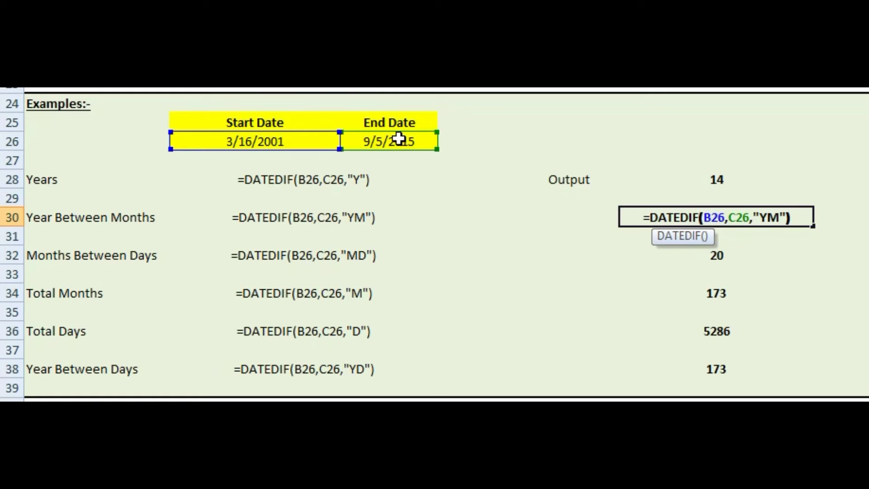
key("Return")
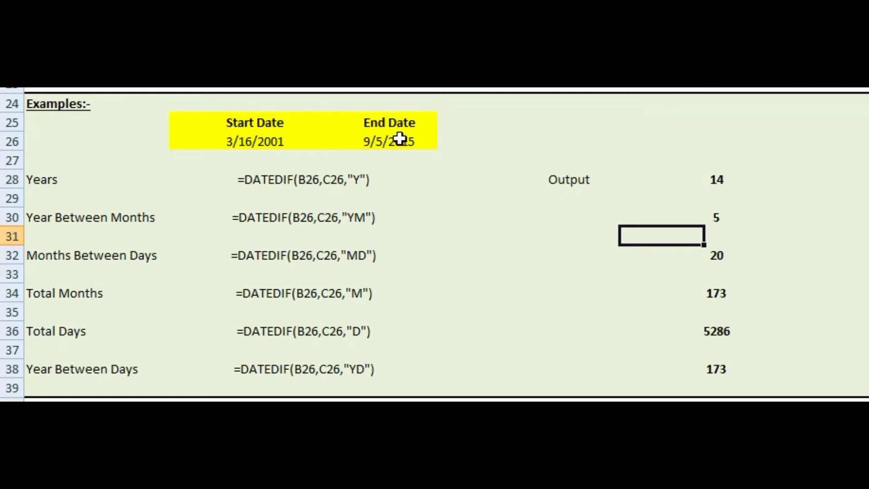
Step: Inspect the Year Between Months formula and recommit it unchanged
left_click(717, 218)
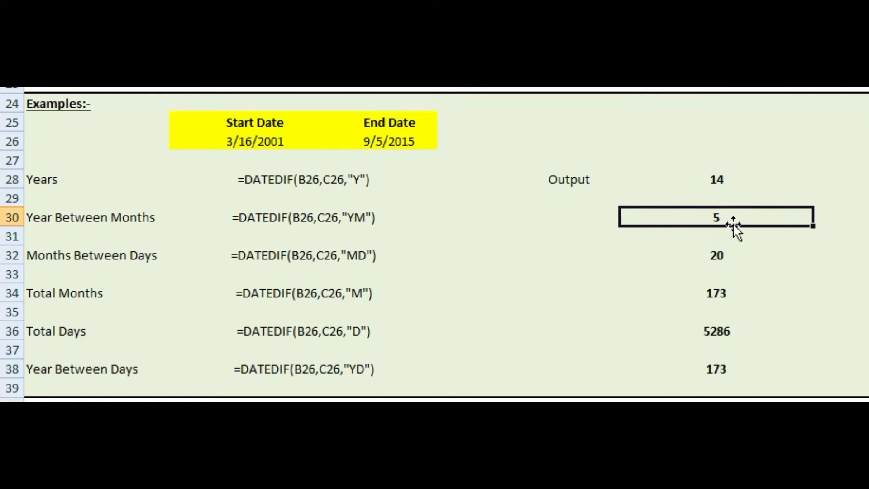
double_click(720, 225)
left_click_drag(796, 219, 627, 217)
key("ctrl+c")
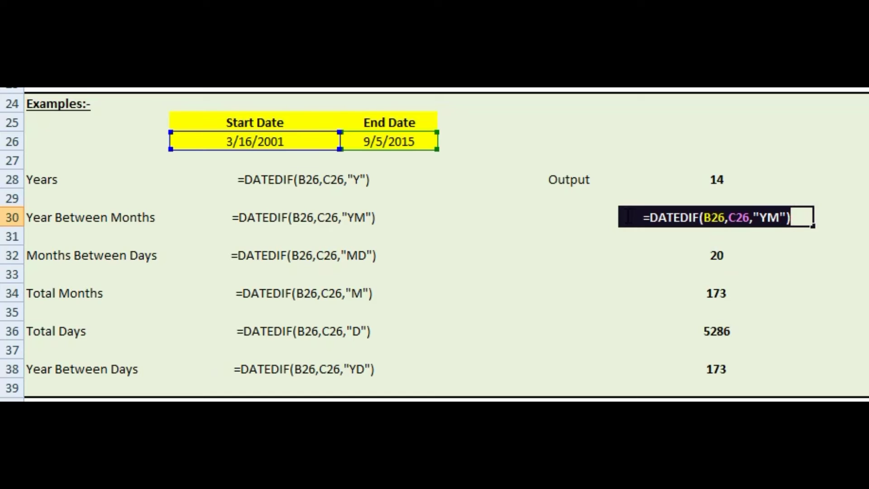
key("Return")
key("Return")
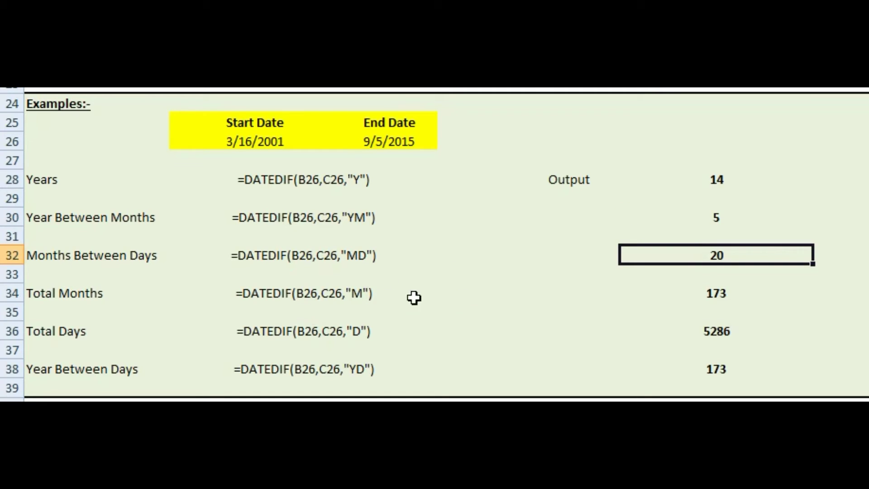
Step: Change the row 32 DATEDIF unit from "YM" to "MD", so Months Between Days shows 19
double_click(730, 255)
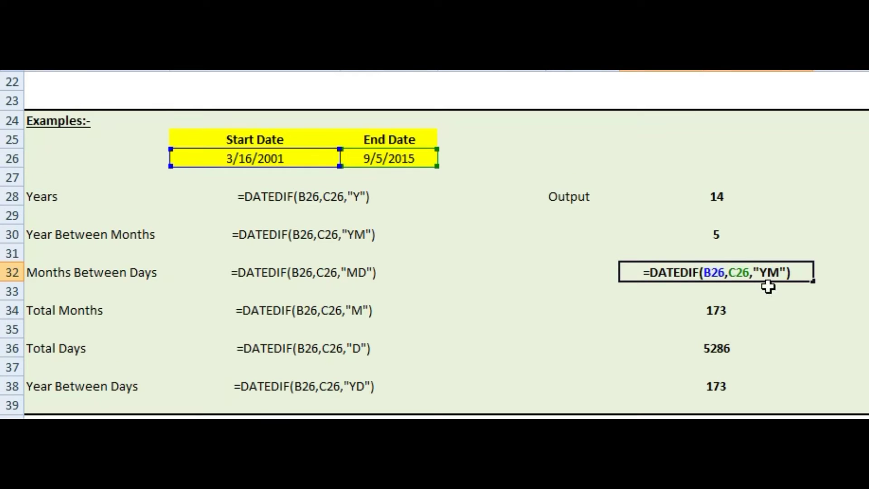
left_click(769, 271)
key("BackSpace")
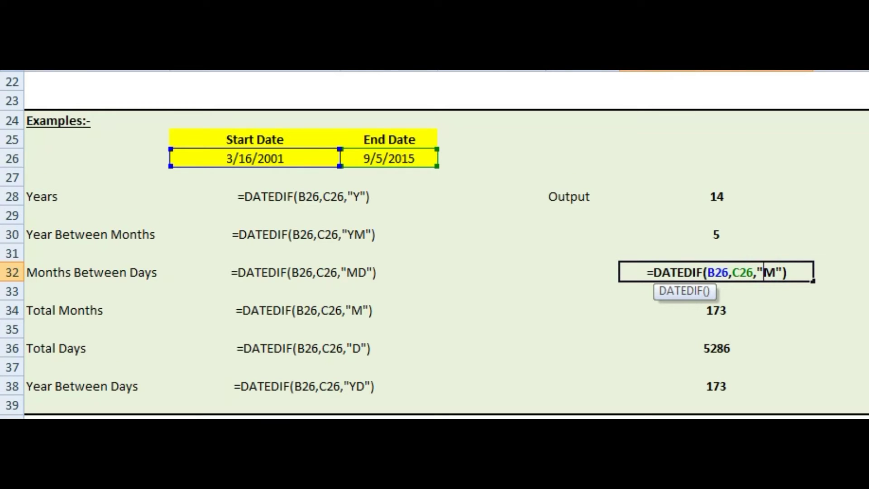
type("M")
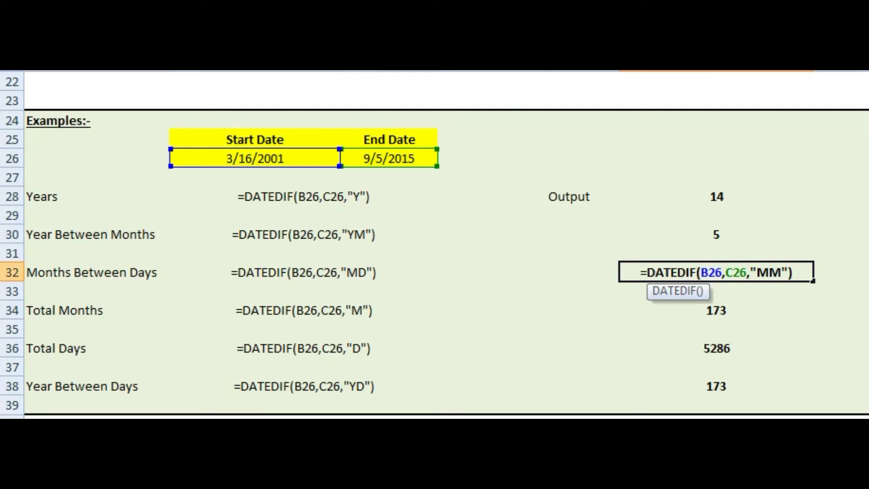
key("Delete")
type("D")
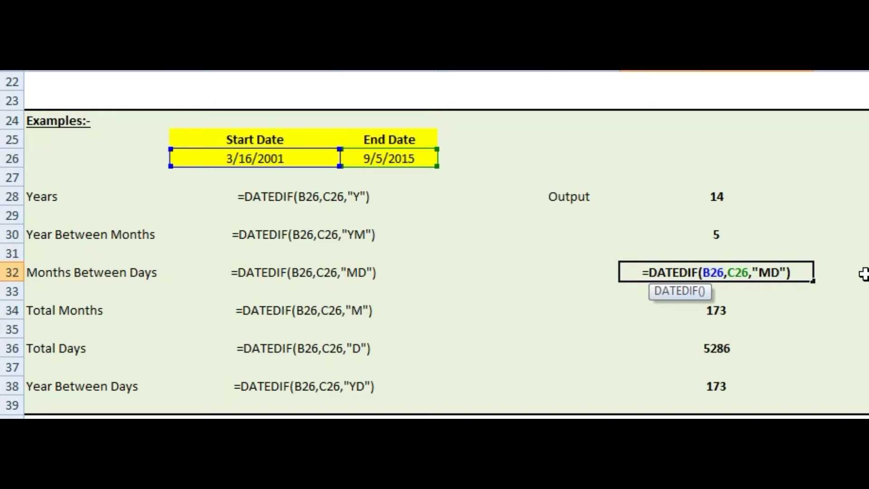
key("Return")
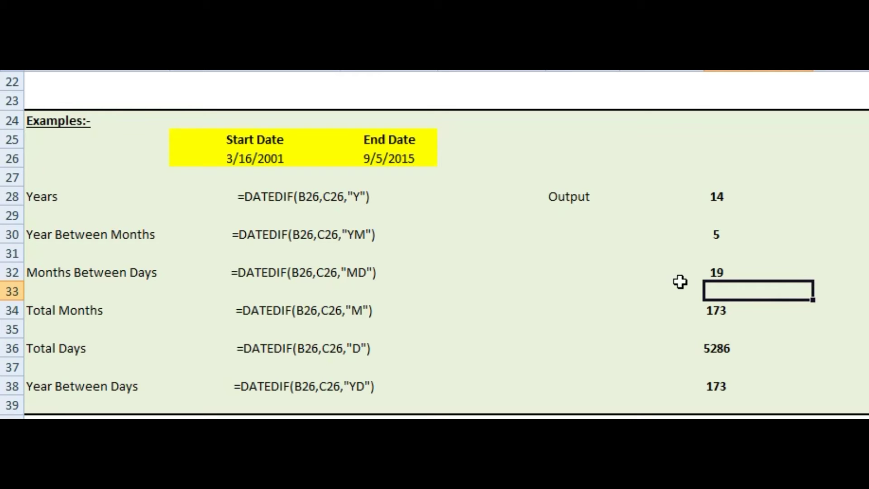
left_click(718, 272)
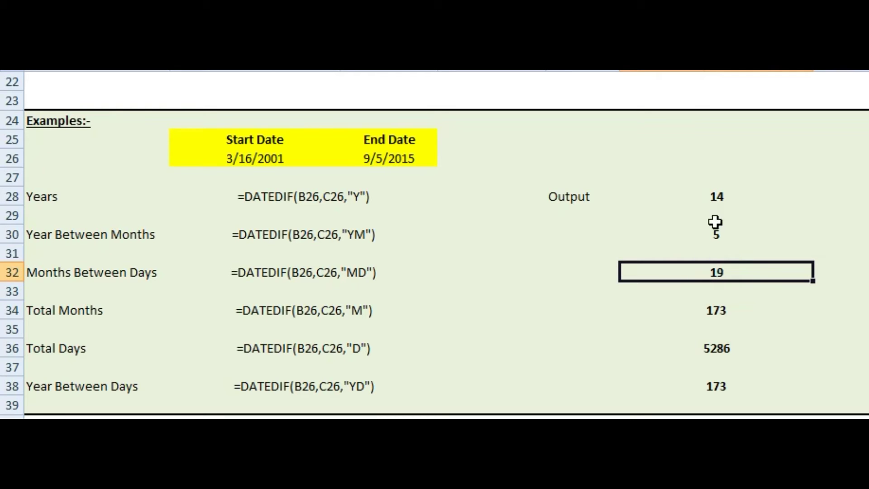
left_click(720, 197)
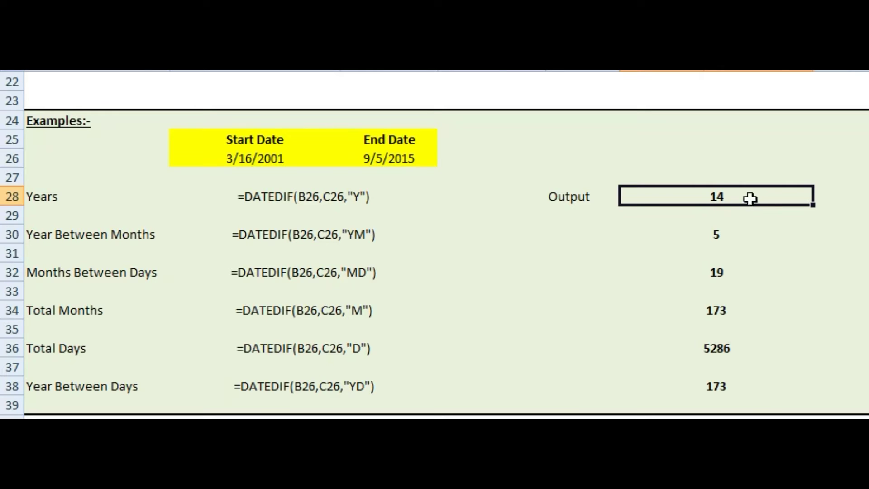
Step: Paste =DATEDIF(B26,C26,"YM") into Total Months and change the unit to "M", returning 173
left_click(714, 237)
left_click(719, 274)
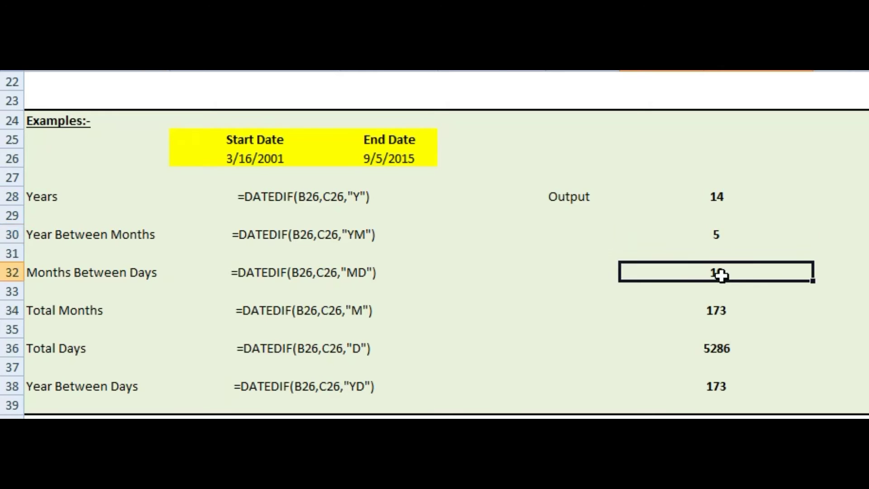
left_click(717, 312)
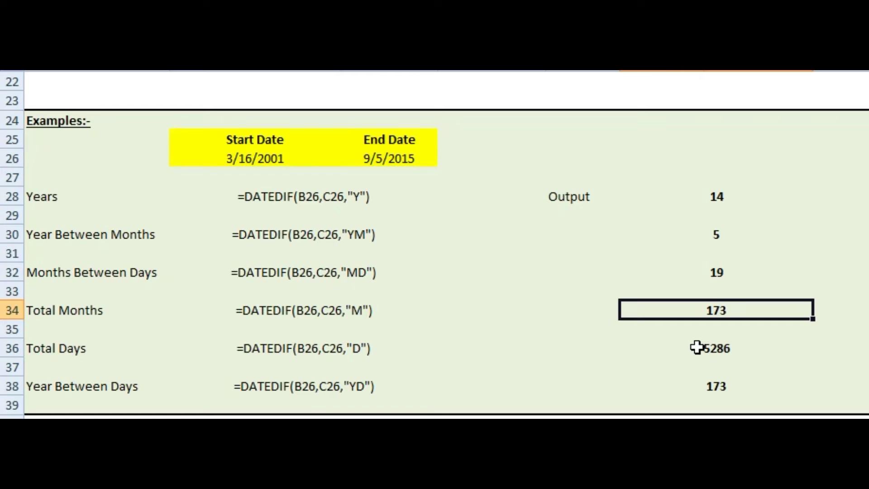
key("BackSpace")
key("ctrl+v")
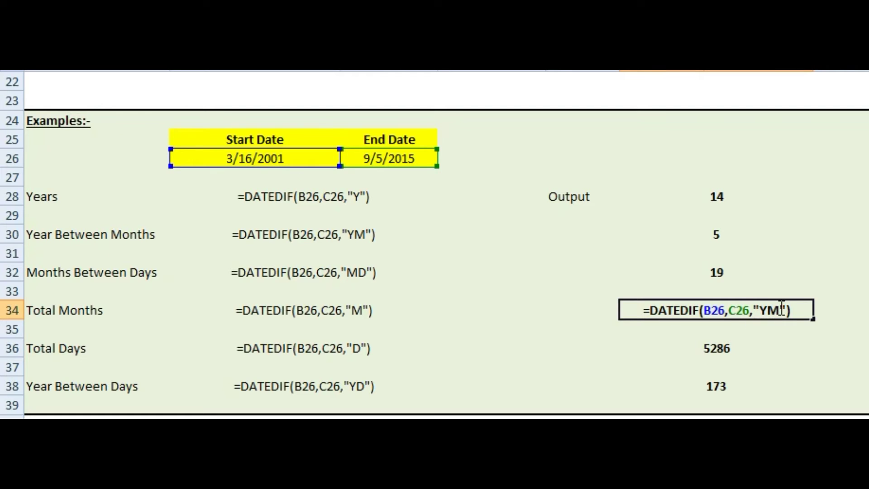
left_click(770, 311)
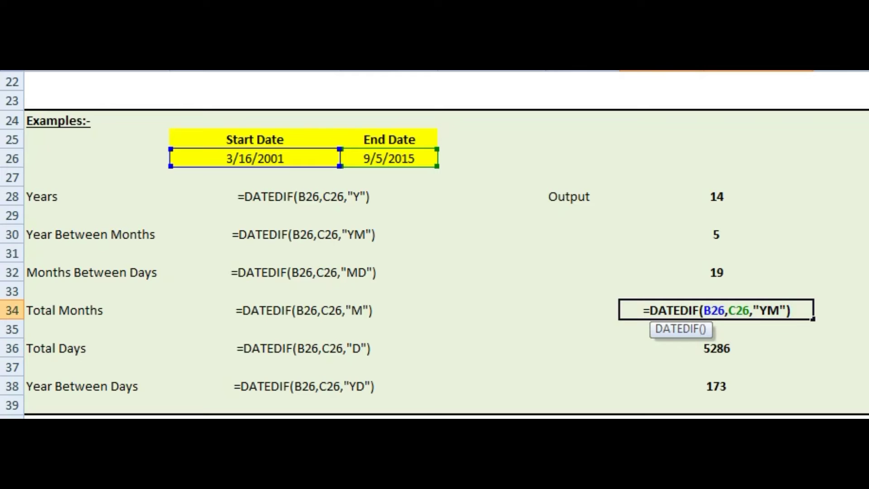
key("BackSpace")
key("Return")
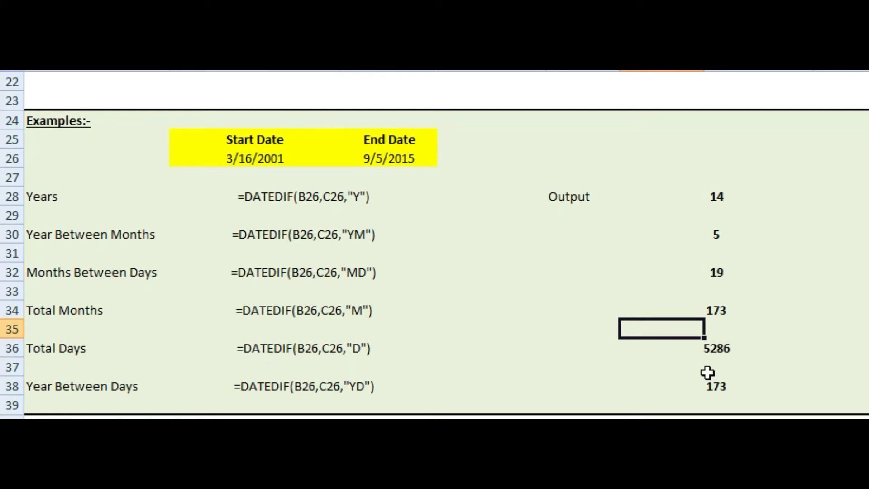
Step: Enter =DATEDIF(B26,C26,"D") in the Total Days cell, returning 5286
left_click(717, 349)
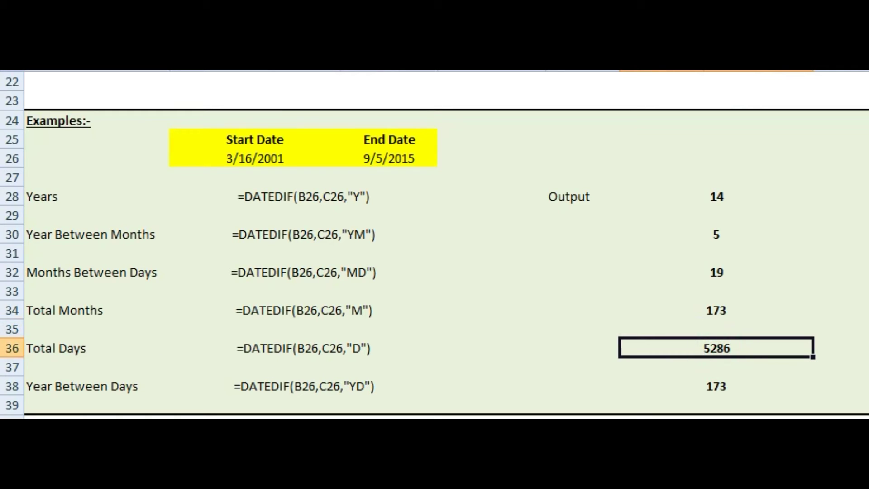
key("BackSpace")
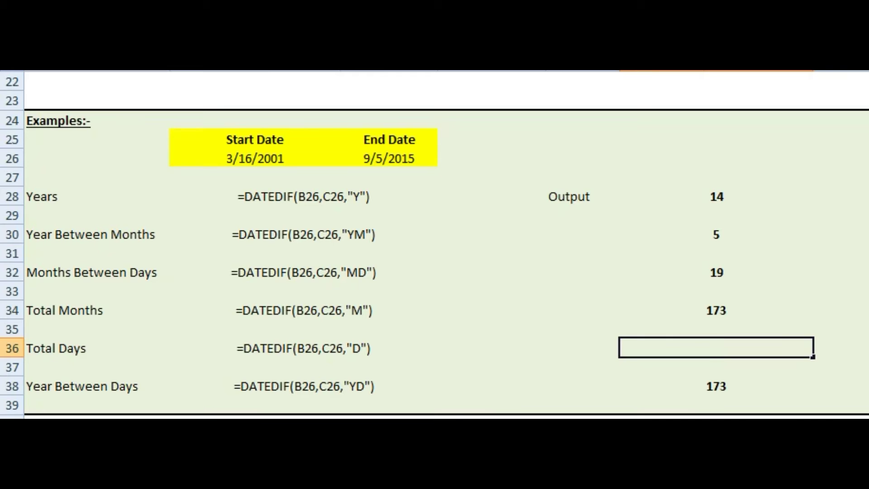
type("=DATEDIF(B26,C26,\"YM\")")
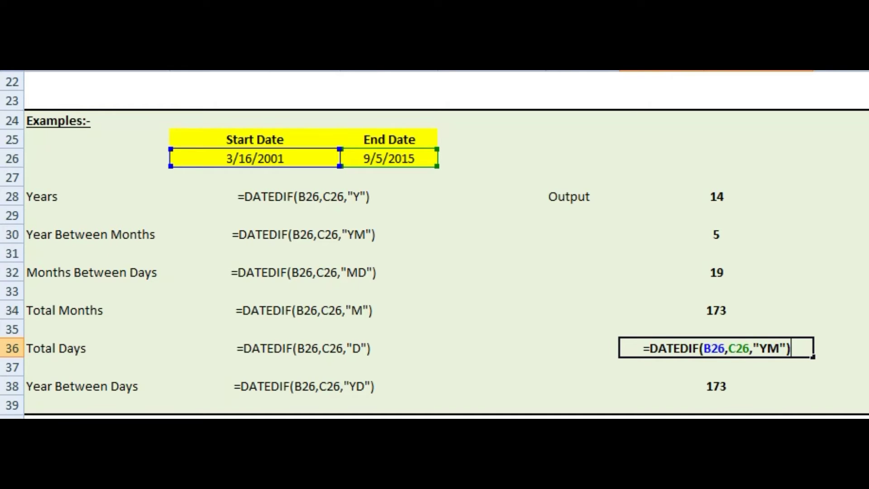
left_click(715, 351)
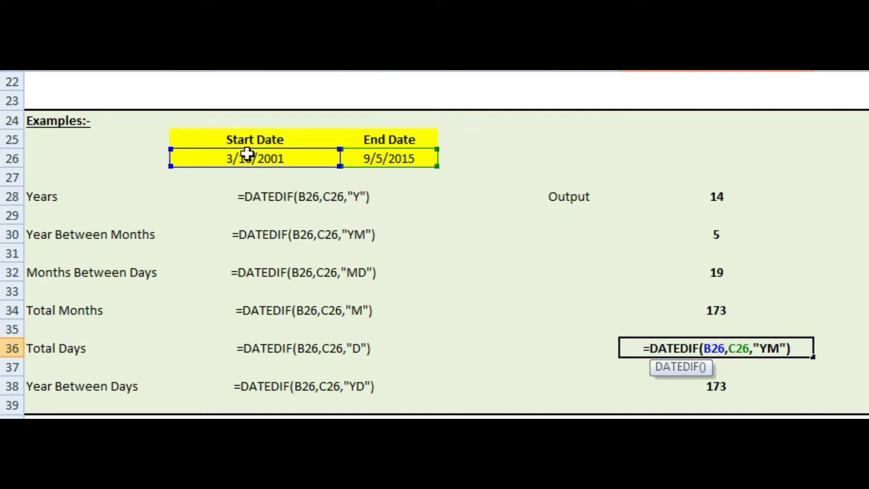
left_click(738, 347)
left_click(759, 346)
left_click(778, 346)
key("BackSpace")
key("BackSpace")
type("D")
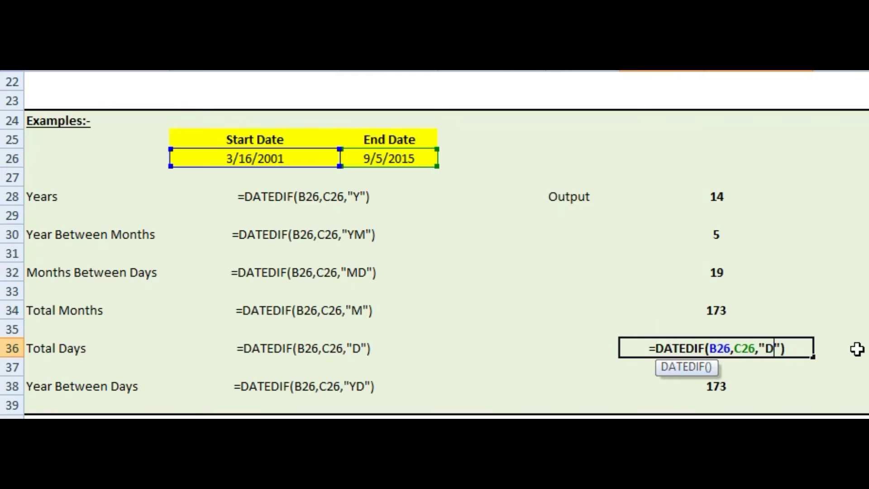
key("Return")
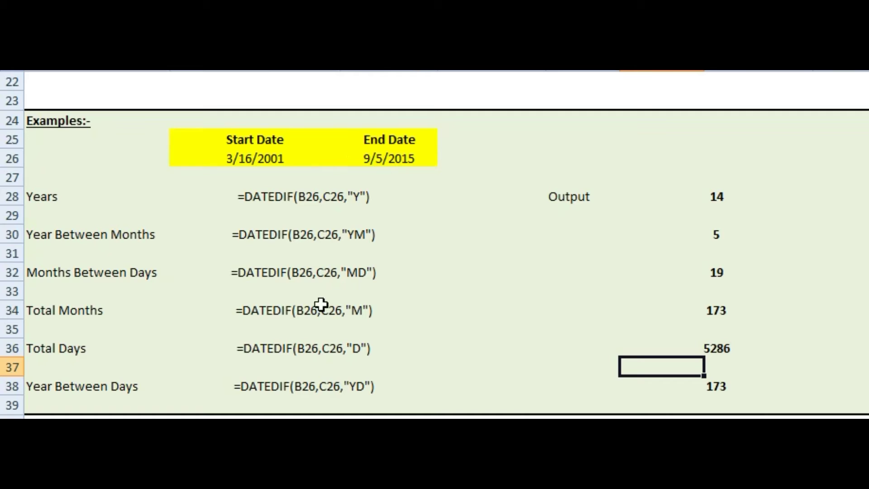
Step: Replace the row 38 formula with =DATEDIF(B26,C26,"YD"), so Year Between Days shows 172
left_click(713, 386)
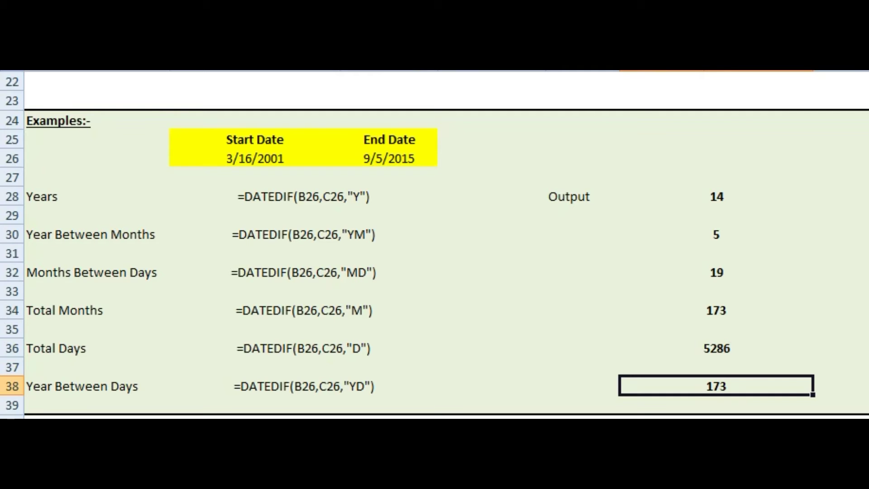
key("F2")
key("shift+Home")
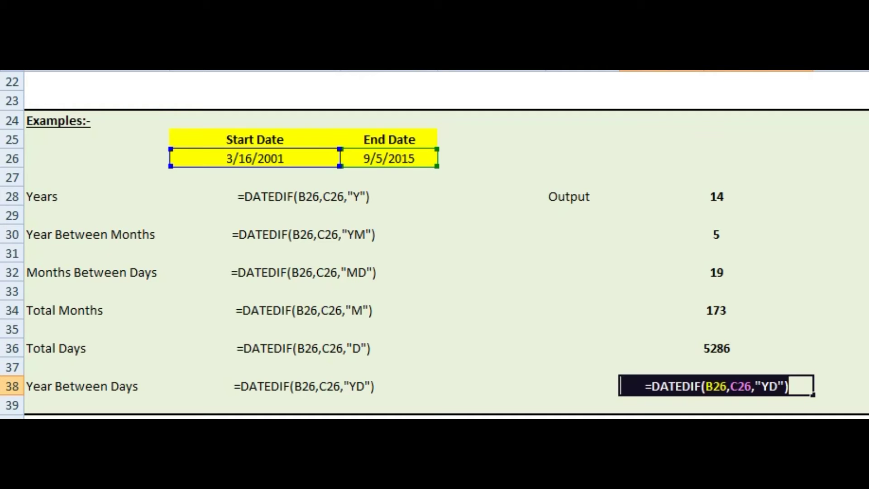
key("ctrl+v")
key("Left")
key("Left")
key("Left")
key("Left")
key("BackSpace")
key("Delete")
type("Y")
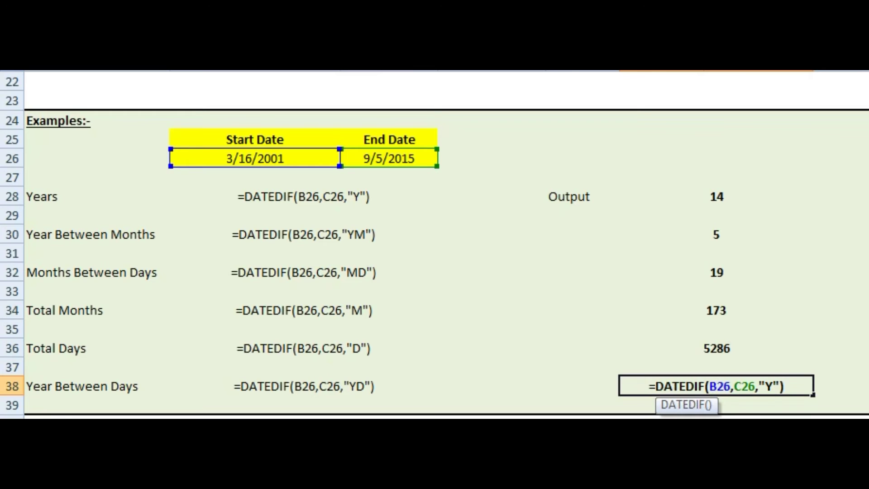
type("D")
key("Return")
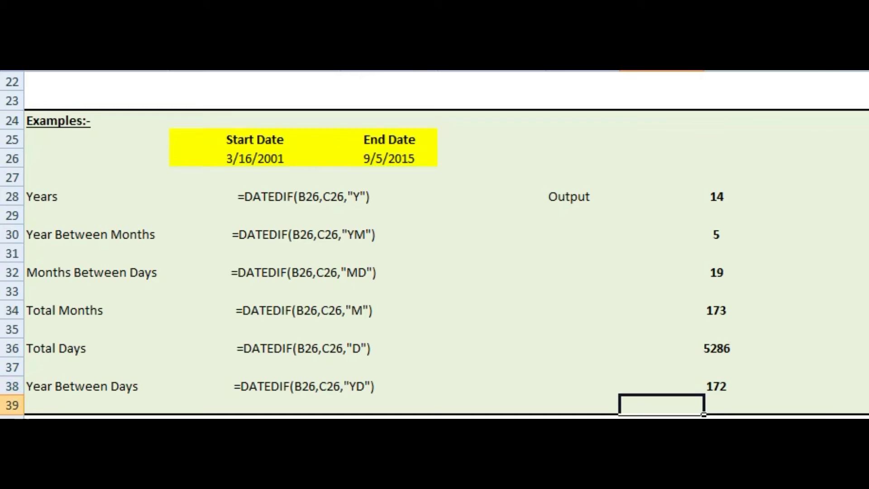
left_click(721, 388)
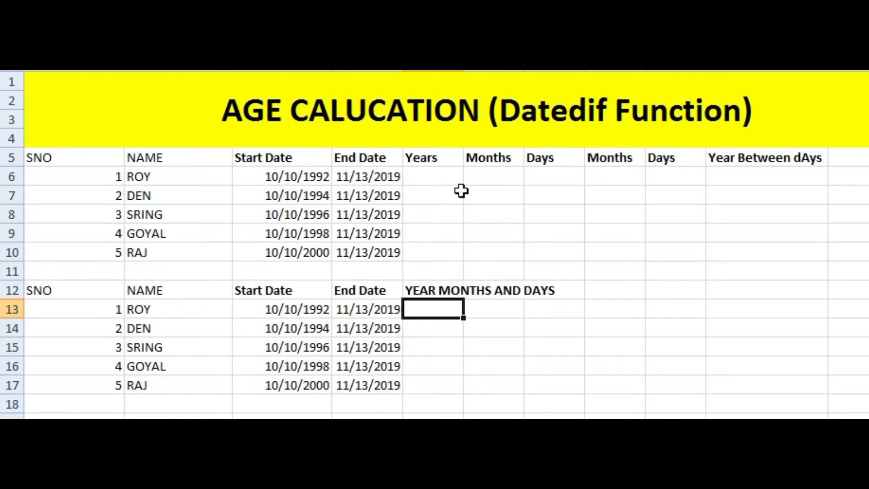
Step: Enter =DATEDIF(C6,D6,"Y") in E6, returning 27 years
left_click(445, 175)
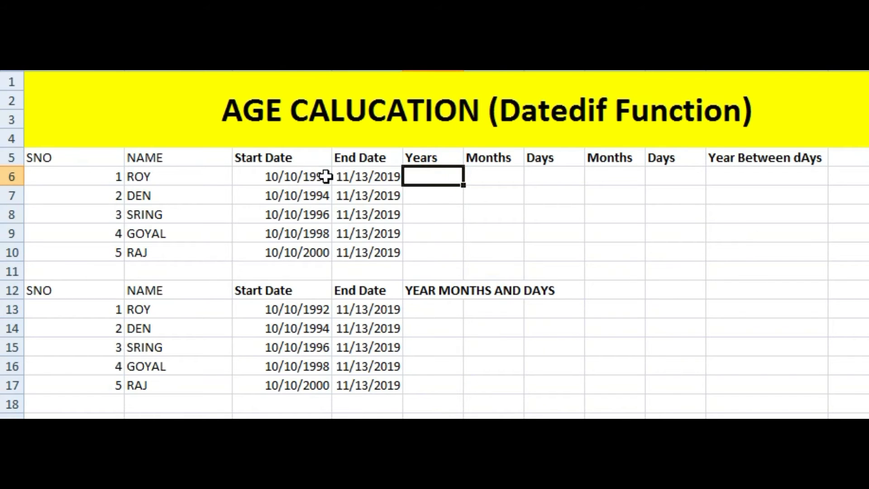
left_click(310, 177)
left_click(384, 178)
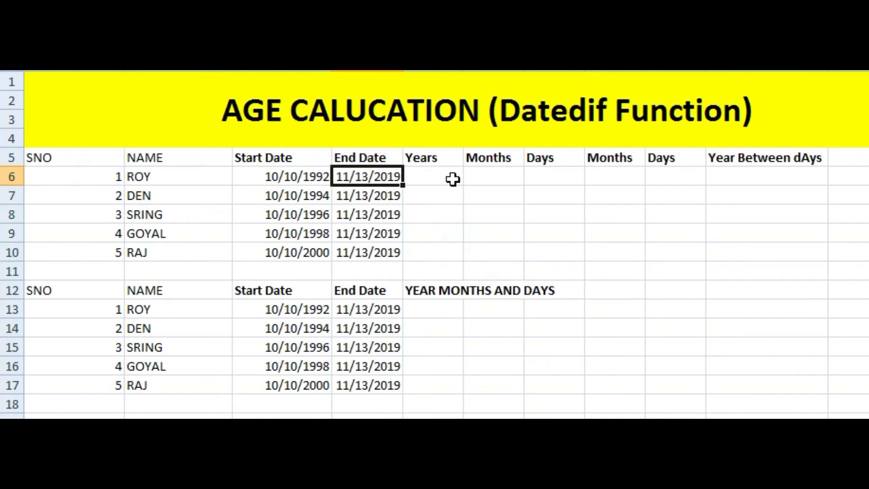
left_click(449, 178)
type("=DA")
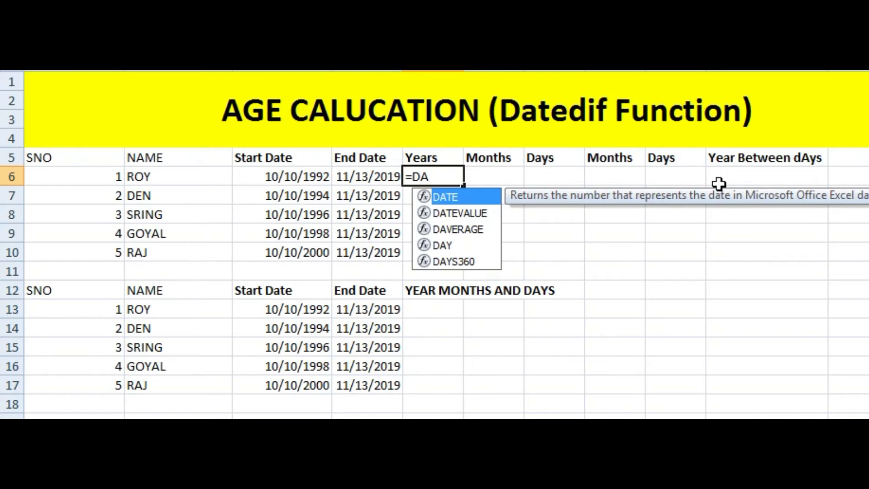
type("T")
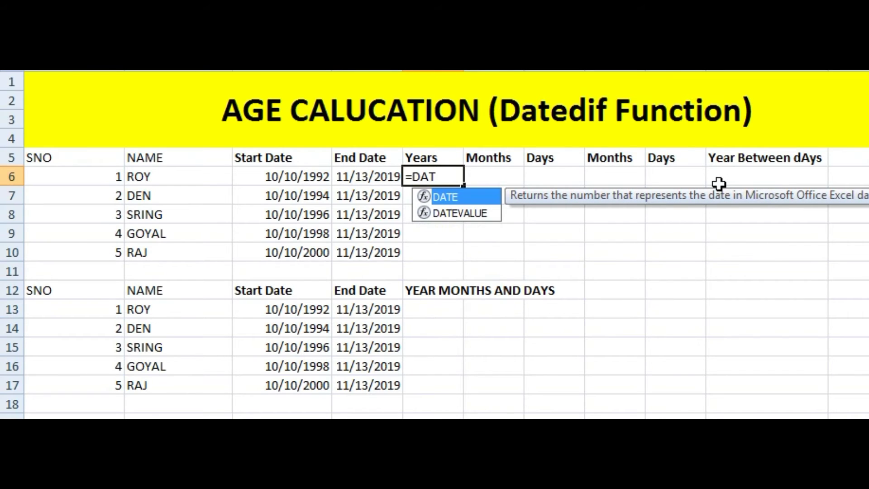
type("ED")
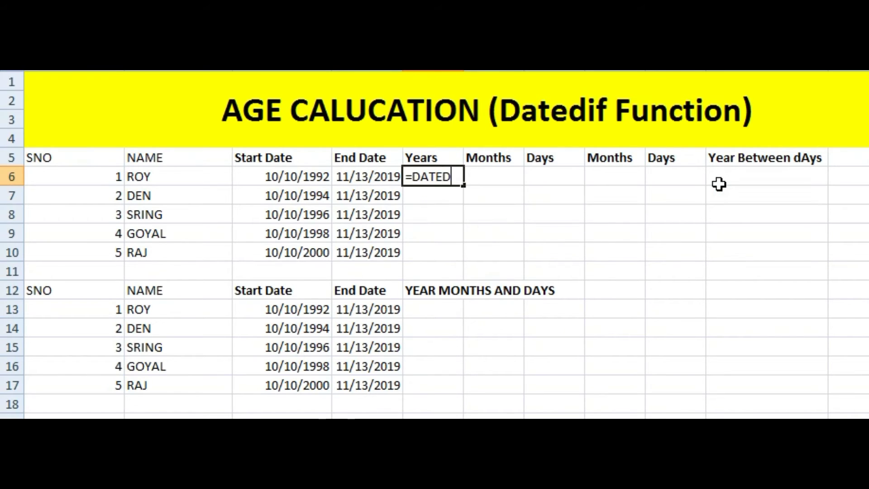
type("IF")
type("(")
left_click(287, 178)
type(",")
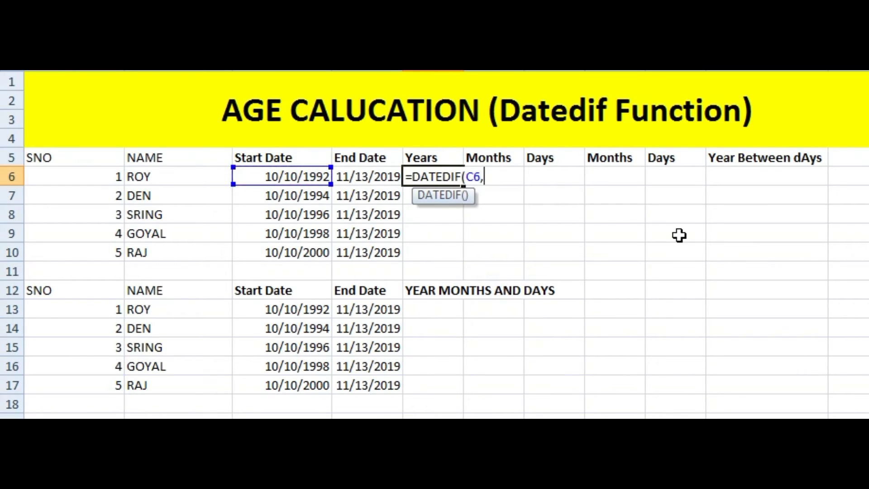
type("D6M")
key("BackSpace")
type(",")
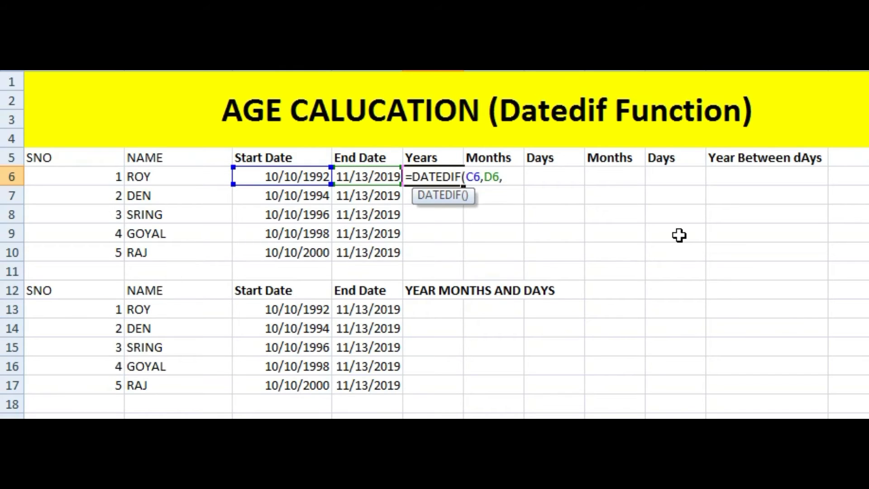
type("\"Y\"")
type(")")
key("Return")
Step: Copy the E6 Years formula text for reuse
key("Up")
key("F2")
key("shift+Home")
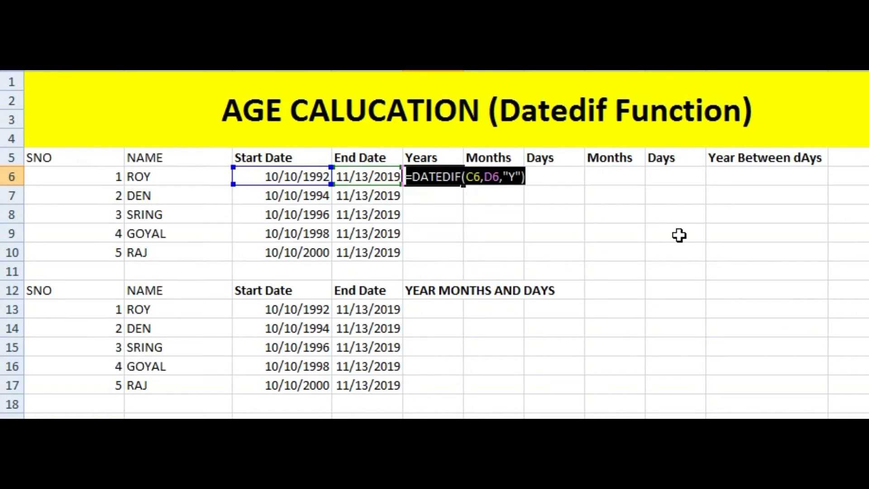
key("Return")
key("Up")
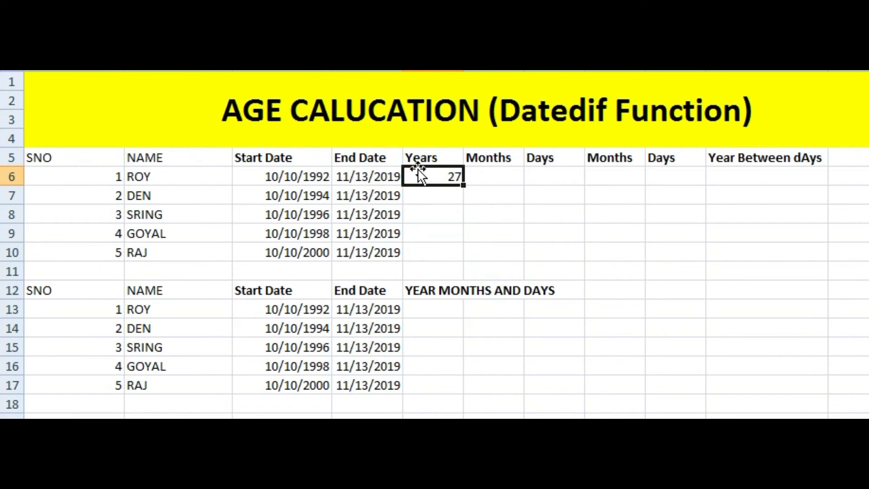
Step: Paste the formula into F6 with the unit changed to "YM", returning 1 month
left_click(510, 178)
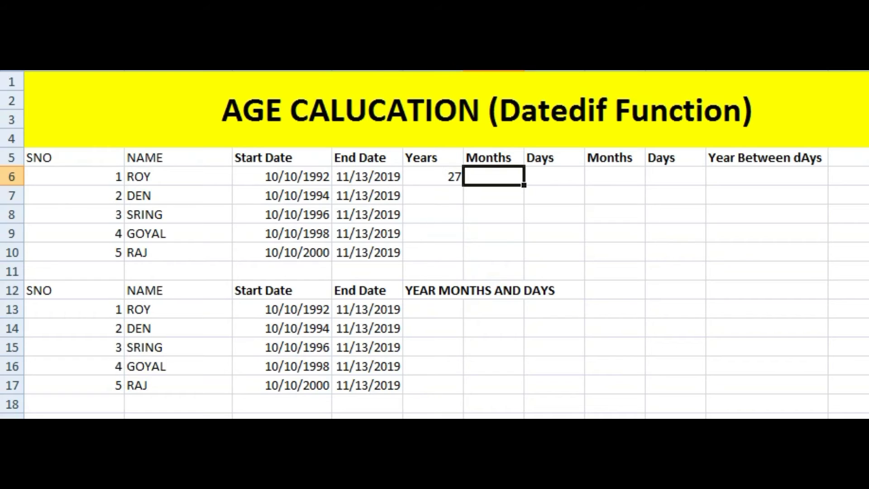
key("F2")
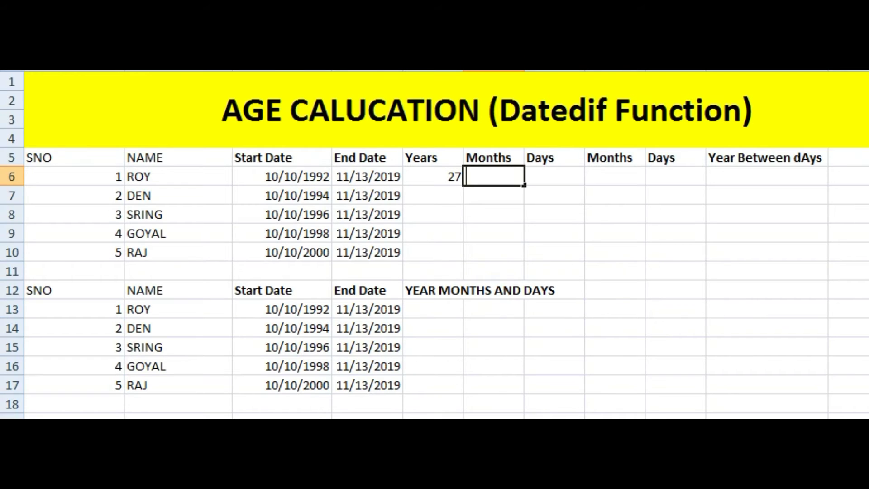
key("ctrl+v")
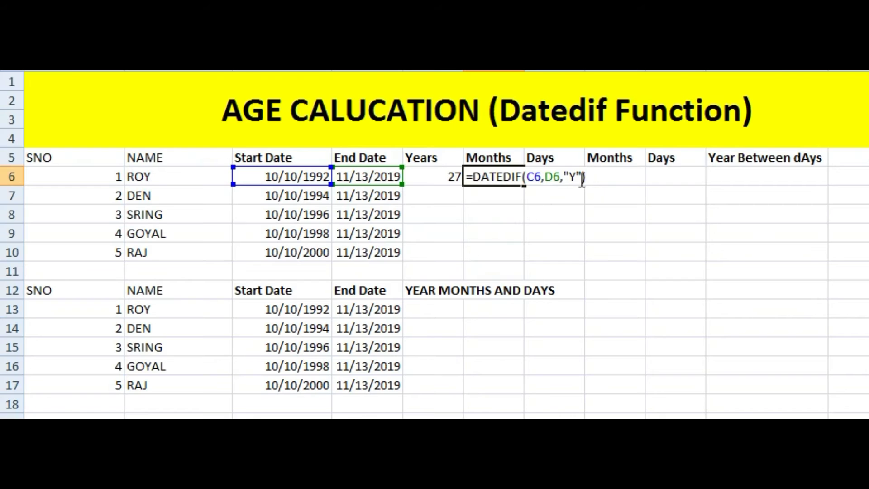
left_click(577, 179)
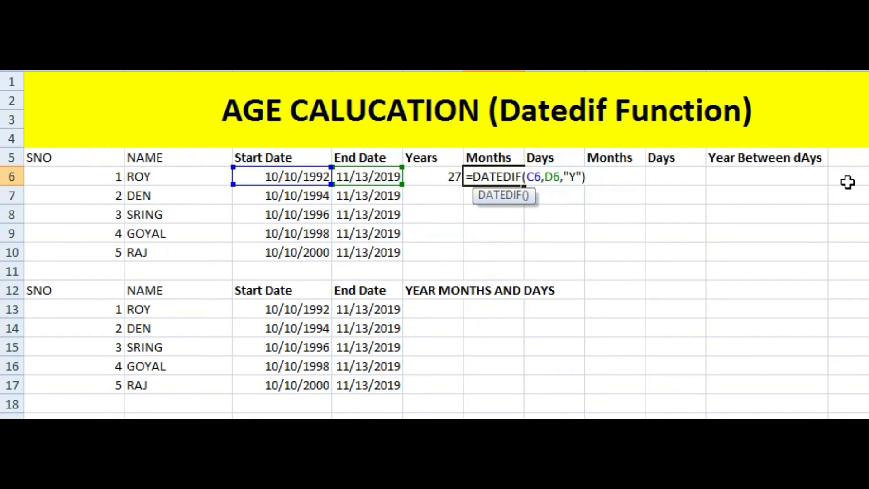
type("M")
key("Return")
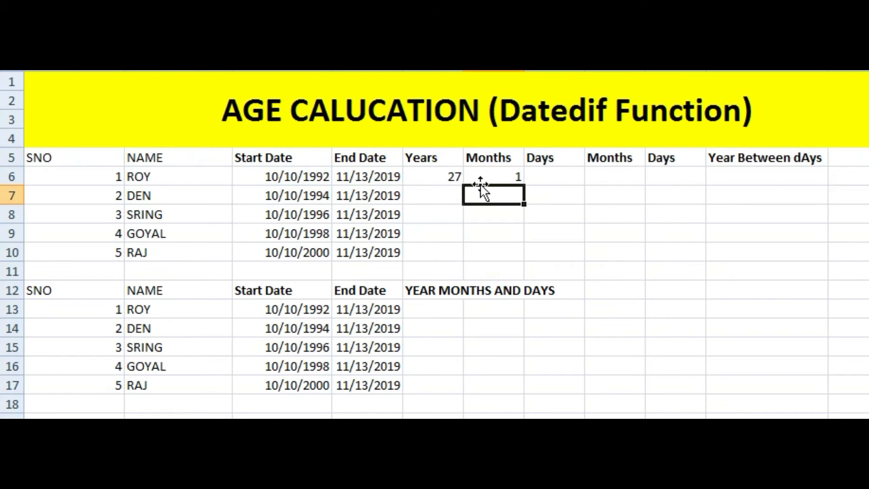
left_click(498, 174)
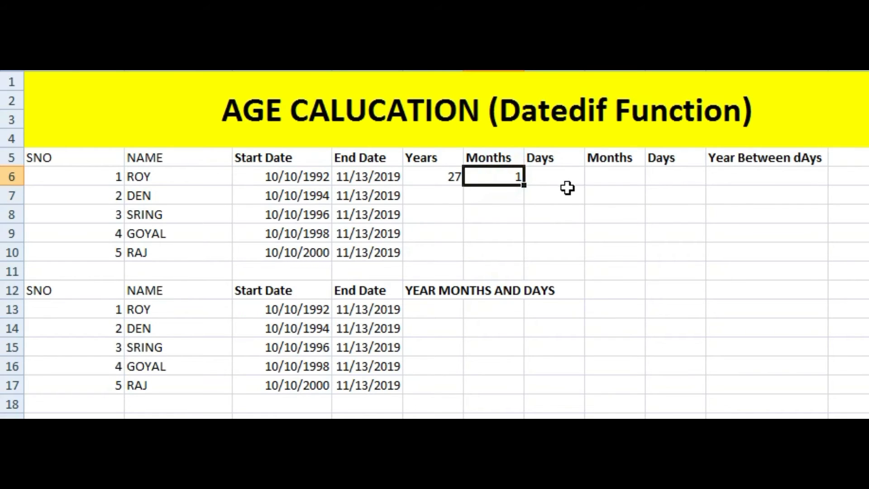
Step: Enter =DATEDIF(C6,D6,"MD") in G6, returning 3 days
left_click(552, 175)
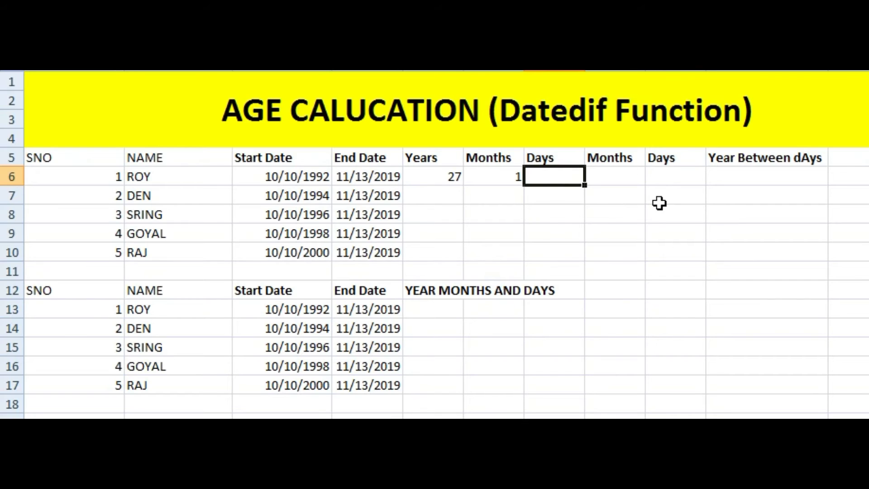
type("=DATEDIF(C6,D6,\"Y\")")
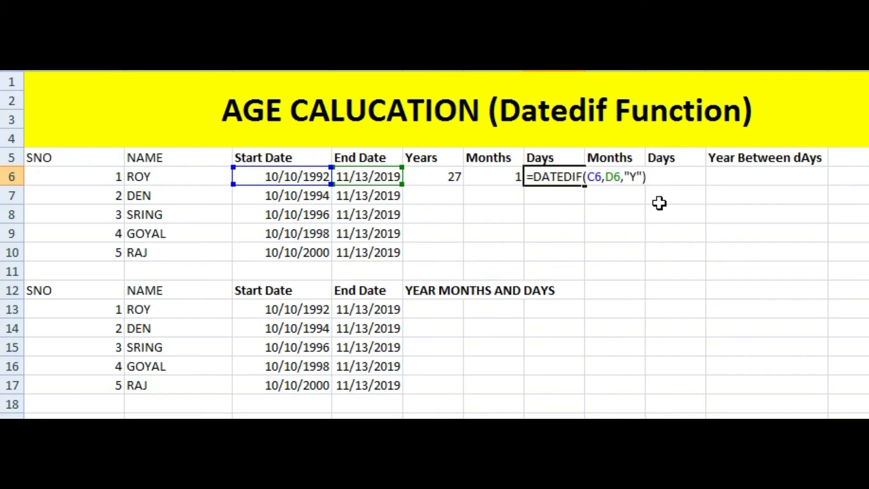
key("Left")
key("Left")
key("BackSpace")
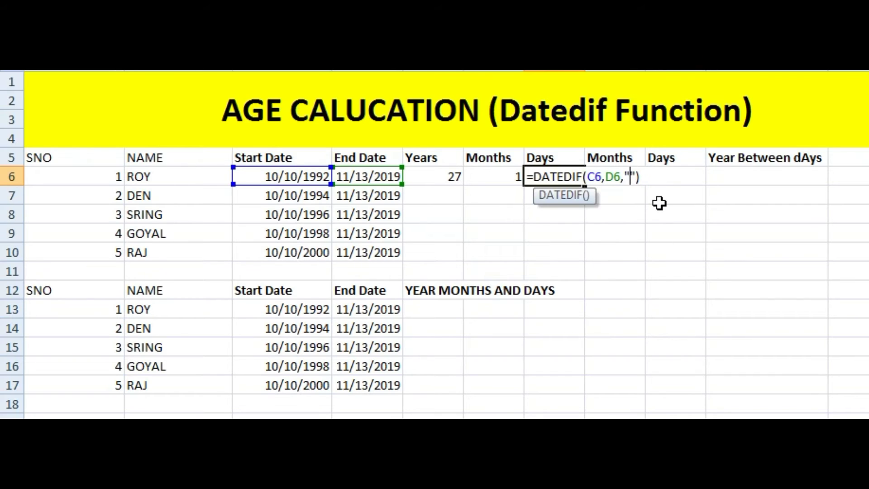
type("MD")
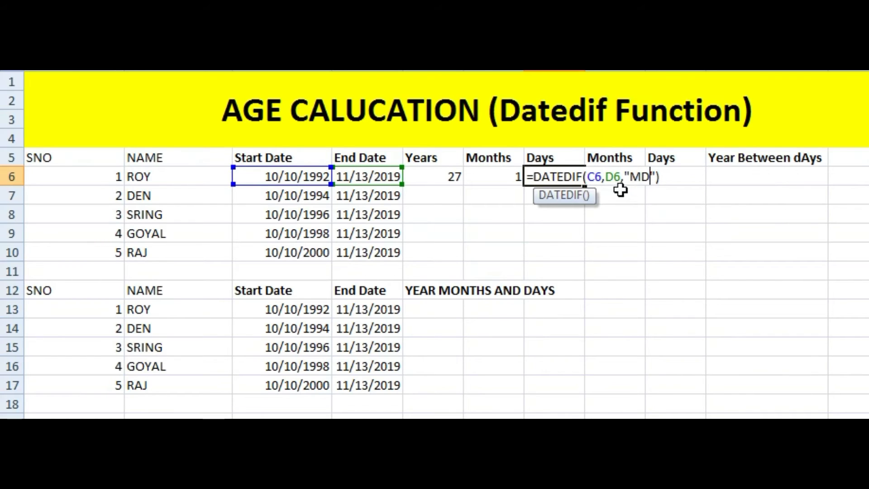
key("Return")
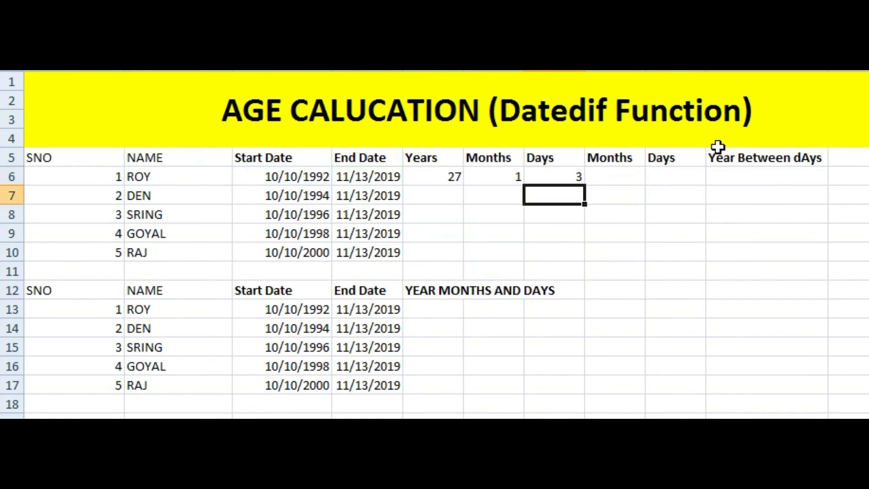
Step: Check the row 6 results 27, 1 and 3
left_click(557, 177)
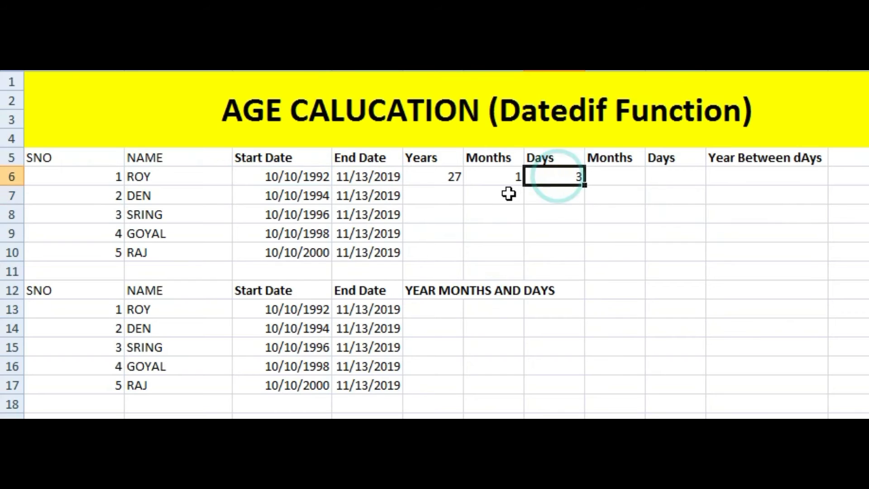
left_click(433, 175)
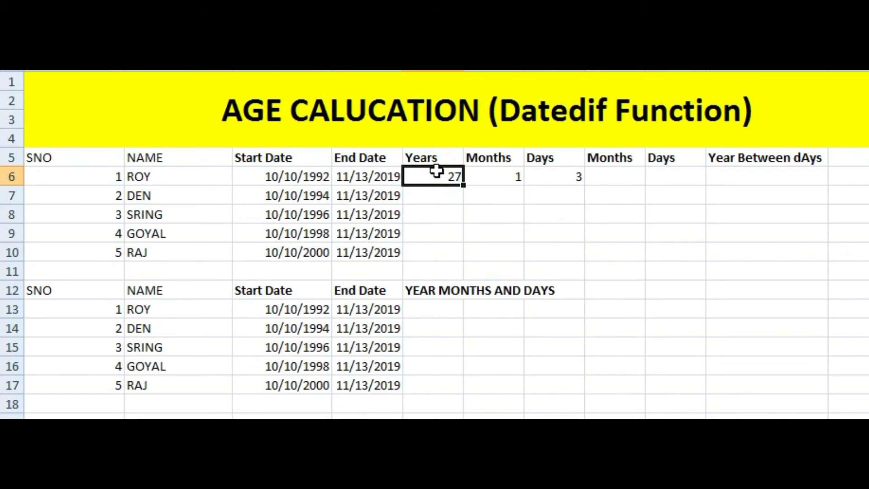
left_click(495, 176)
left_click(571, 179)
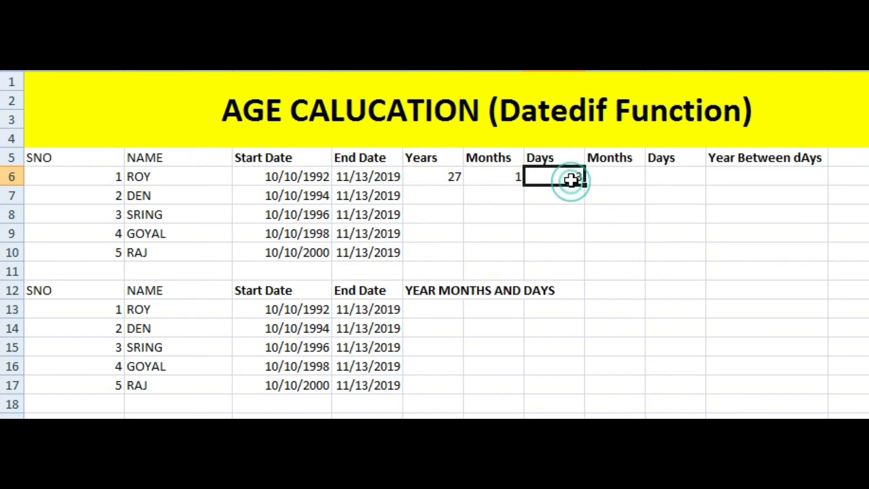
left_click(612, 181)
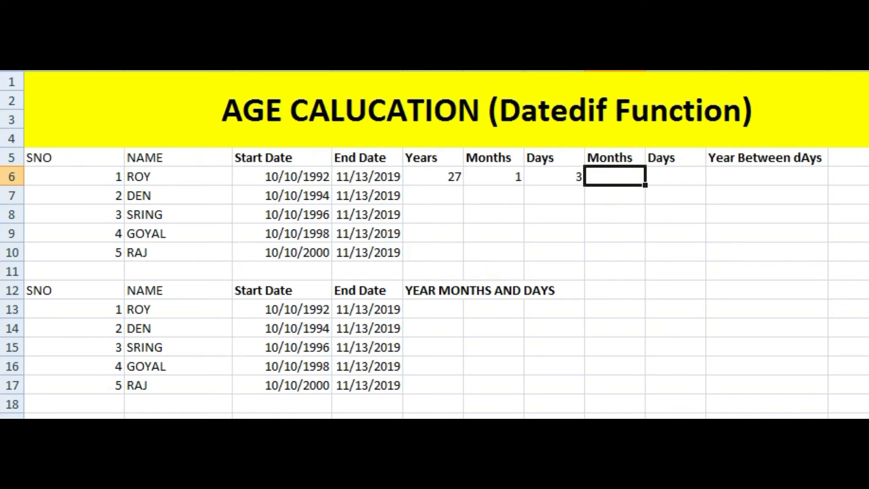
Step: Paste the DATEDIF formula into H6 with unit "M", giving 325 total months
key("ctrl+v")
key("F2")
key("Left")
key("Left")
key("BackSpace")
type("M")
key("Return")
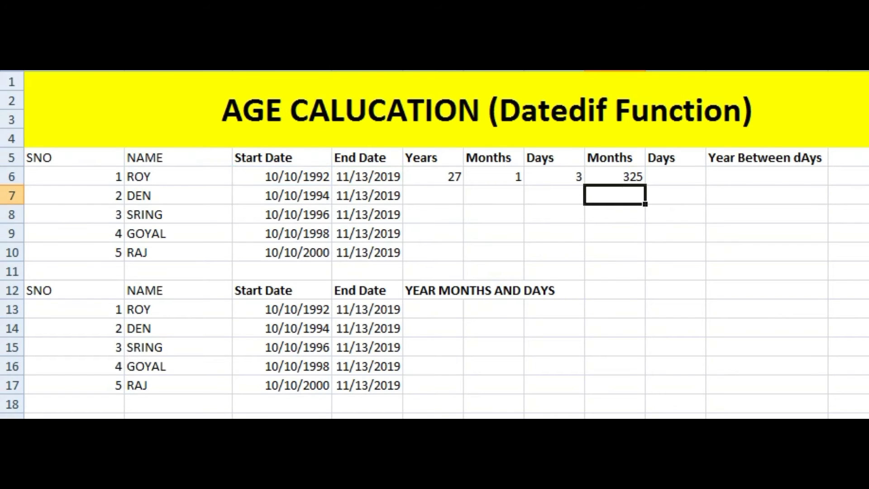
left_click(614, 177)
Step: Paste the DATEDIF formula into I6 with unit "D", giving 9895 total days
left_click(675, 176)
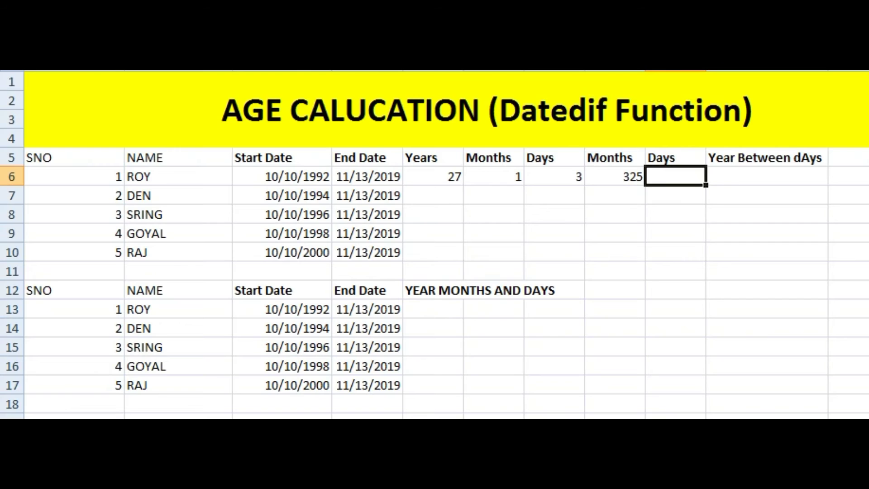
key("ctrl+v")
key("F2")
key("Left")
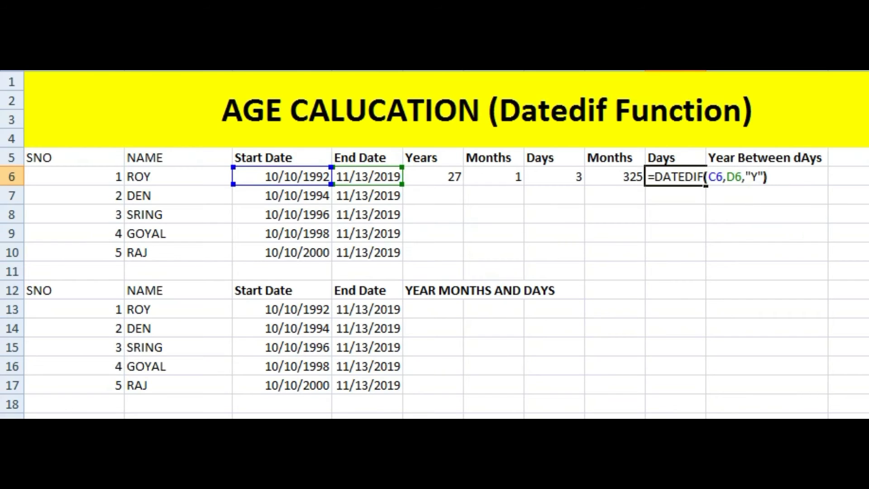
key("Left")
key("BackSpace")
type("D")
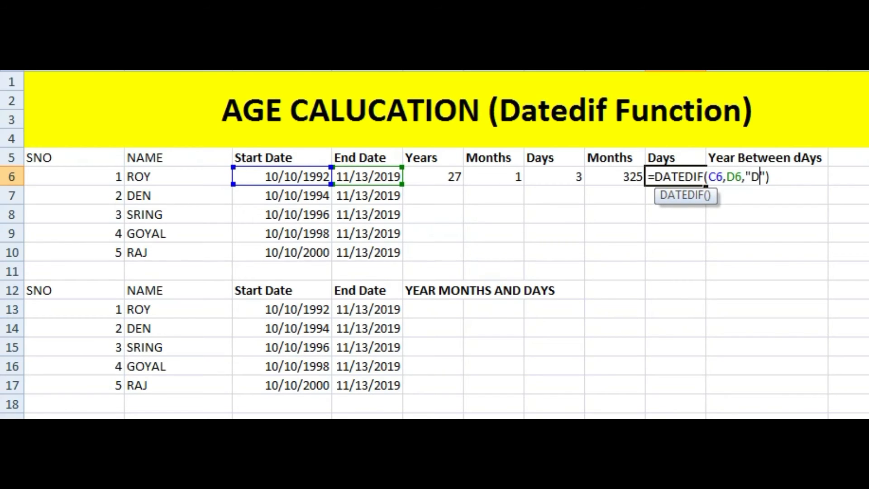
key("Return")
left_click(676, 176)
left_click(766, 176)
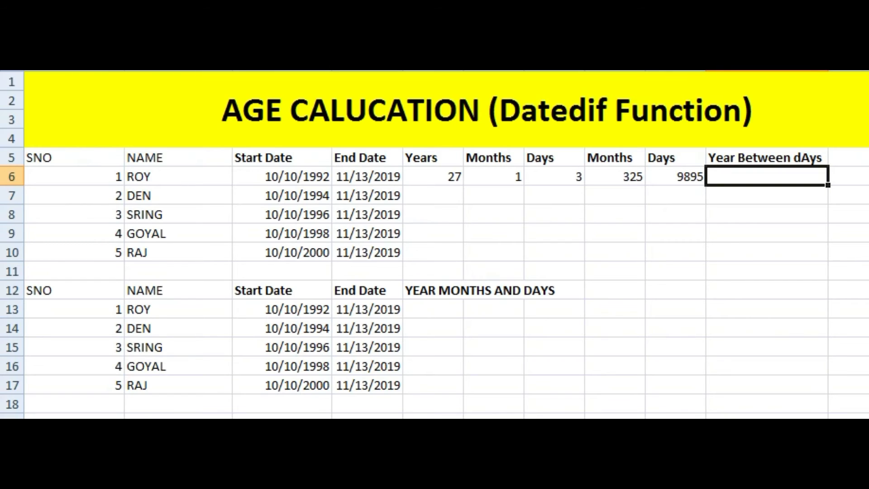
Step: Paste the DATEDIF formula into J6 with unit "YD", returning 34, then select E6:J6
key("ctrl+v")
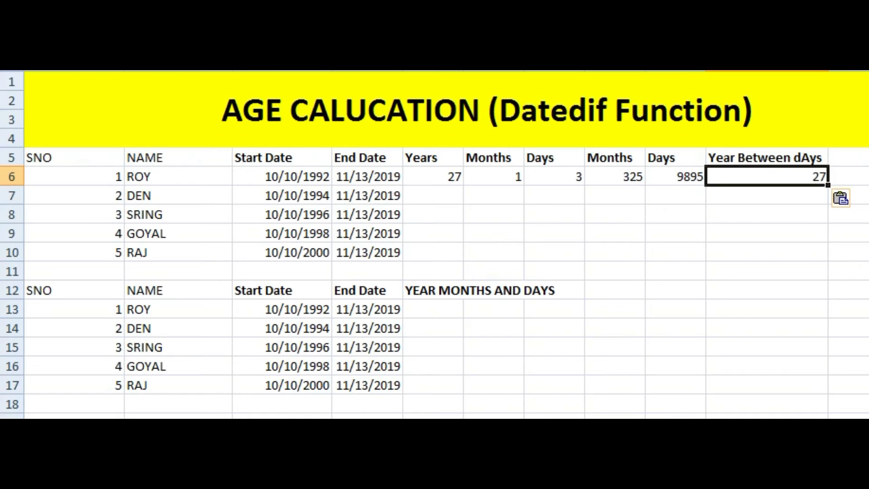
key("F2")
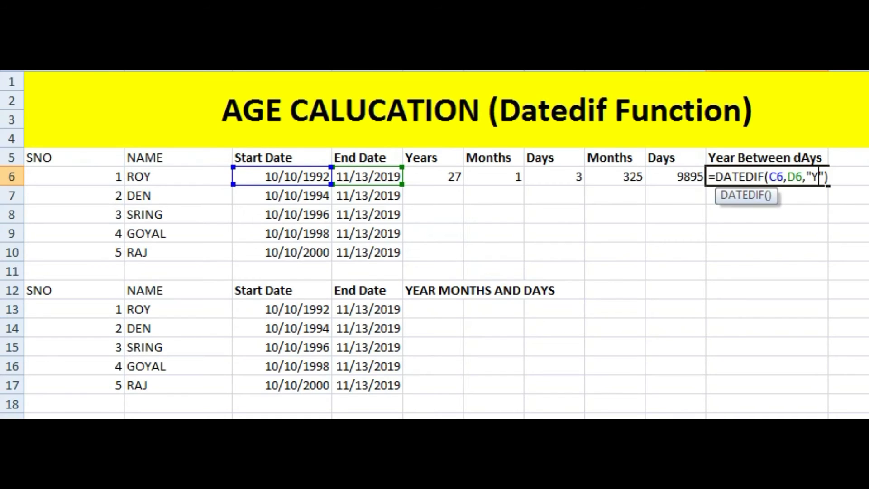
type("D")
key("Return")
key("Up")
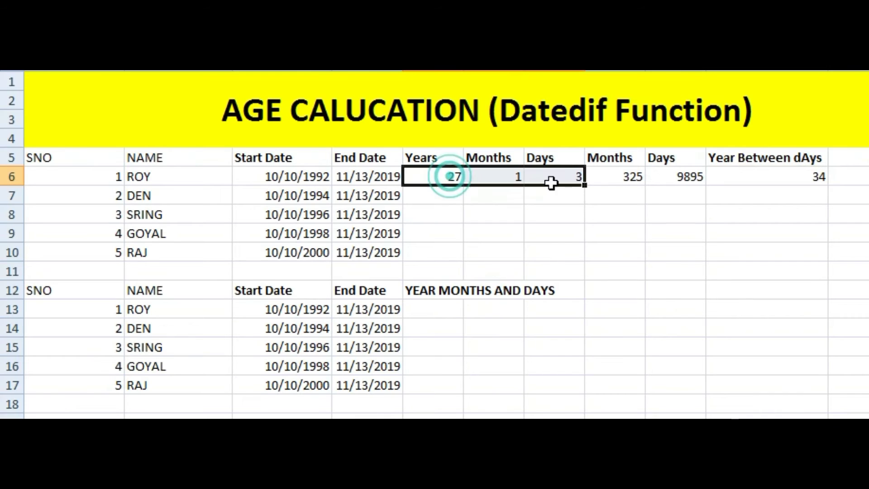
left_click_drag(451, 177, 765, 178)
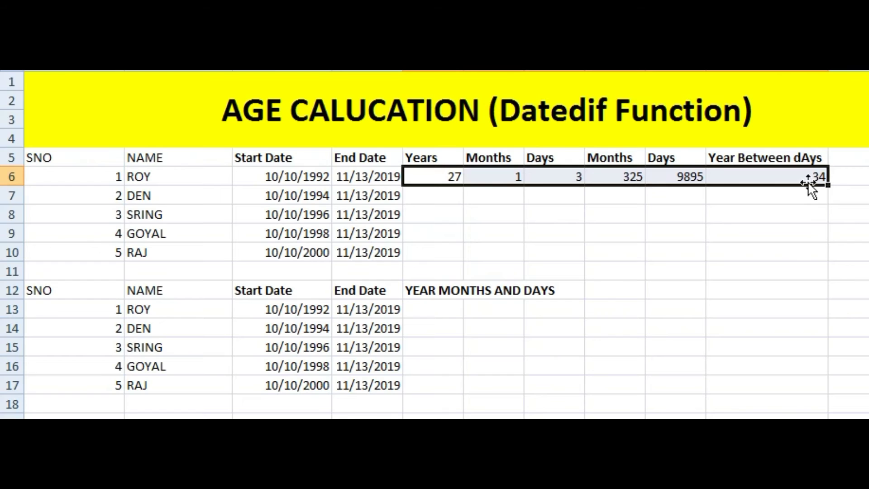
scroll(448, 276, "down", 1)
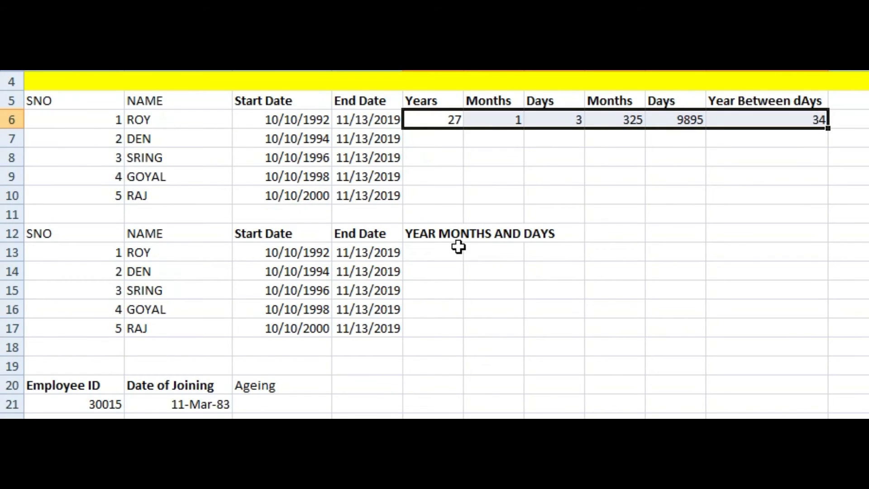
left_click(435, 250)
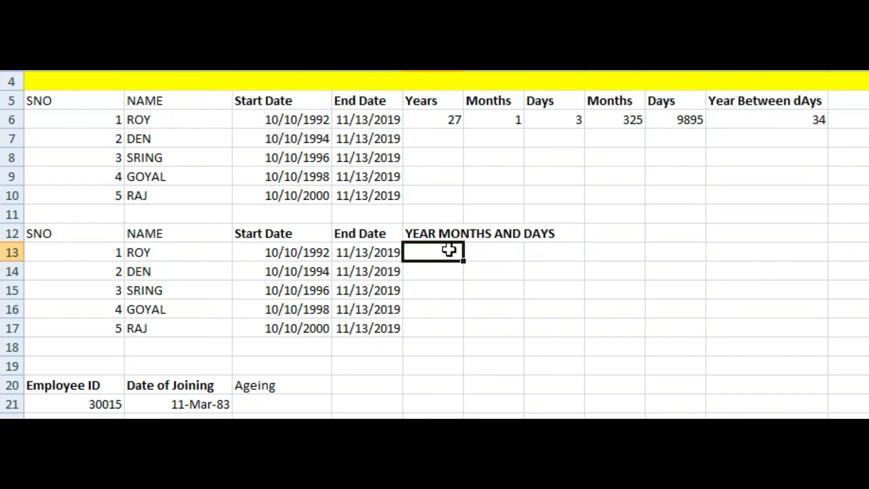
Step: In E13, join the "Y" years DATEDIF with " YEAR " and a "YM" DATEDIF labelled " MONTHS "
type(")")
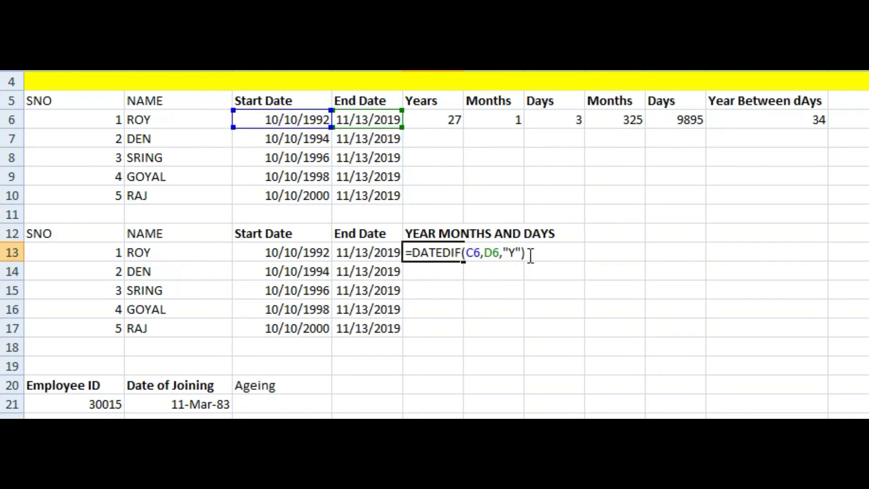
type("&")
type("\" ")
type("Y")
type("EAR")
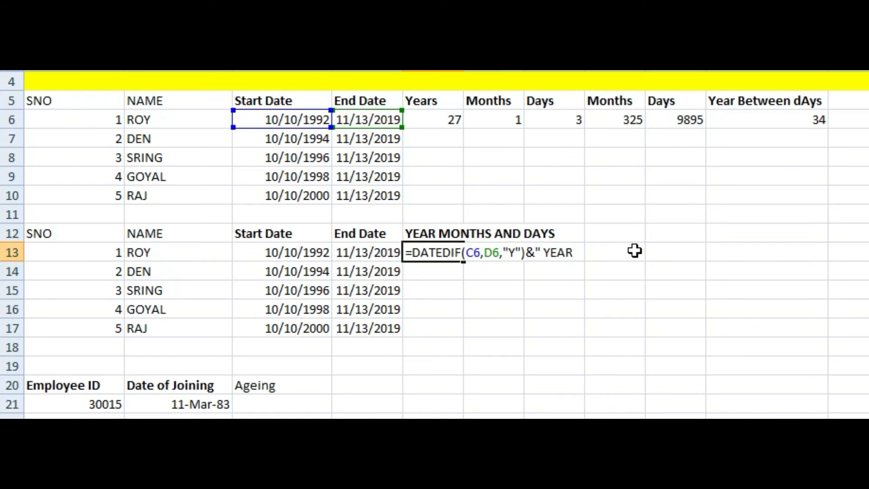
type(" \"")
type("&")
type("=DATEDIF(C6,D6,\"Y\")")
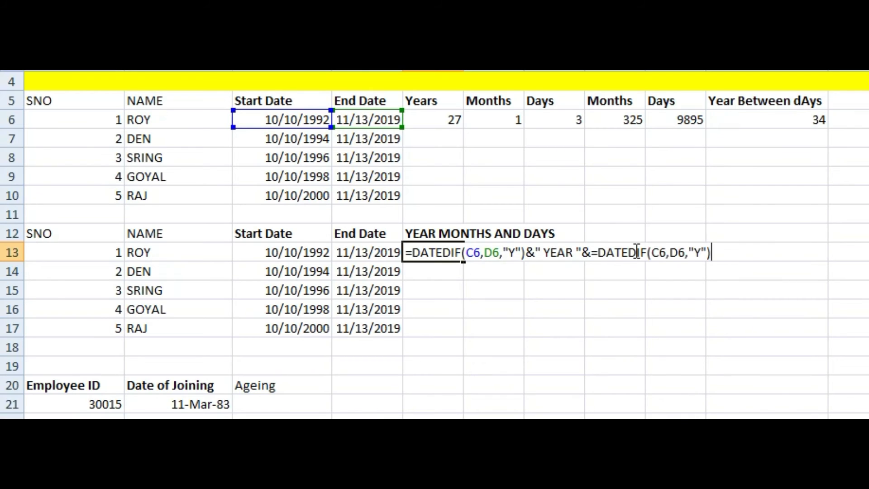
left_click(597, 252)
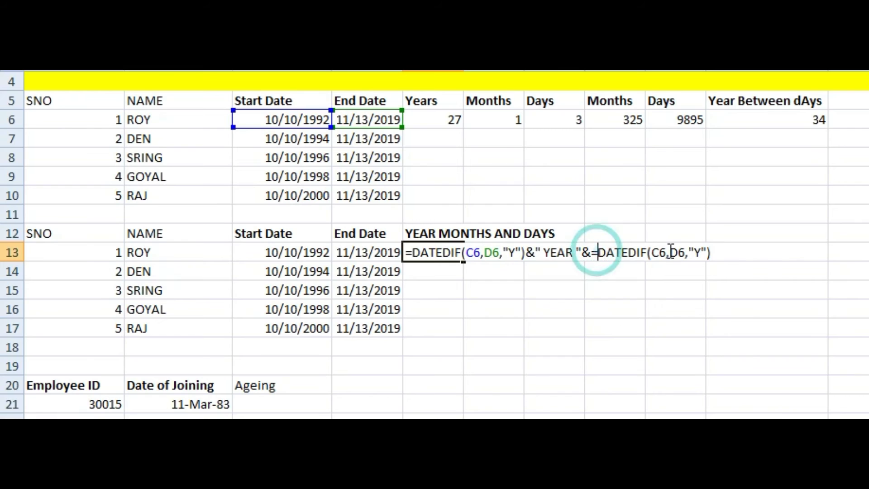
key("BackSpace")
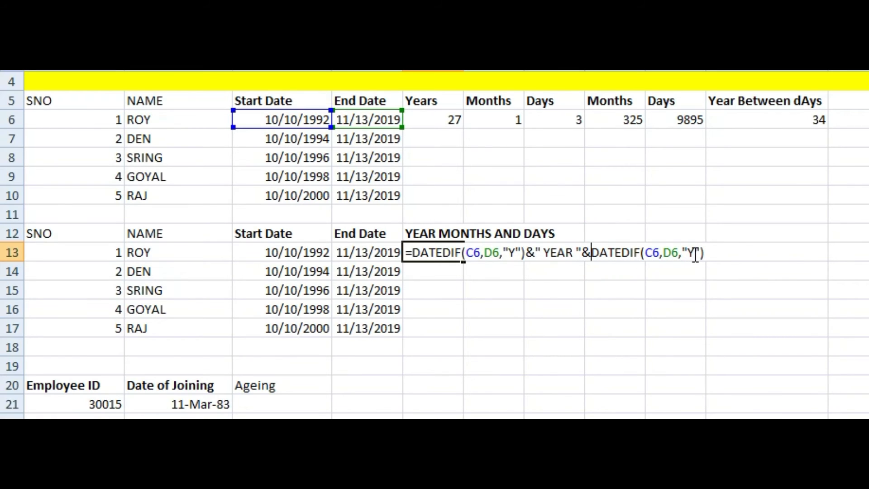
left_click(694, 252)
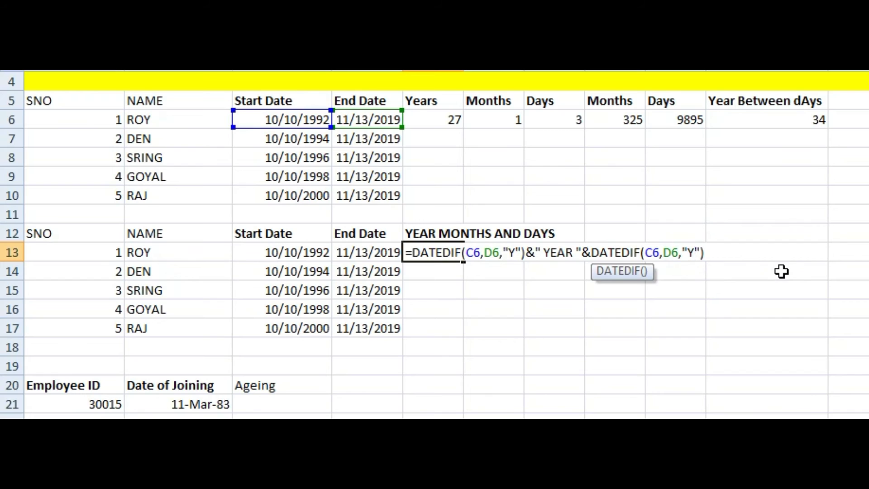
type("M")
key("End")
type("&")
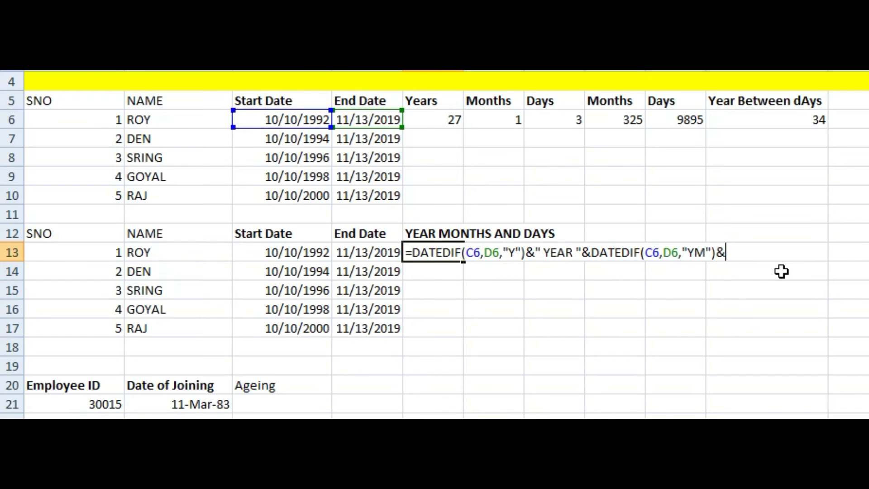
type("\" MONTHS\"")
key("BackSpace")
type("\"&")
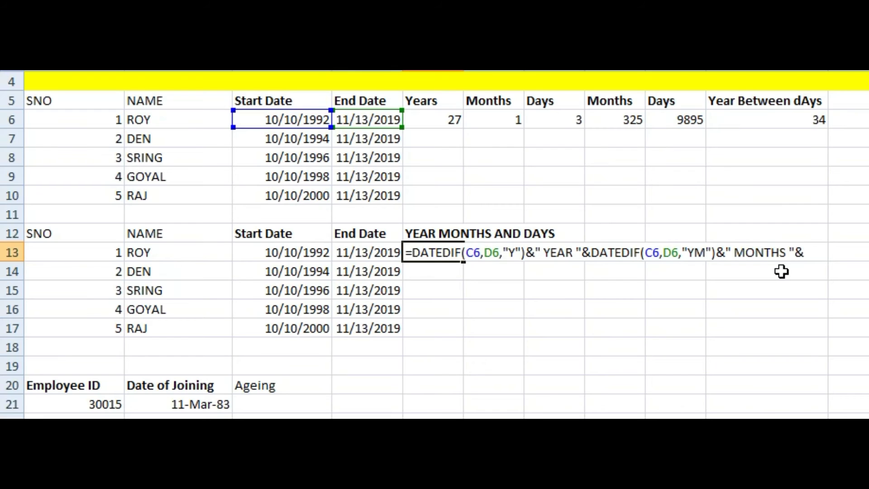
Step: Append an "MD" days DATEDIF labelled " DAYS" and enter it, showing 27 YEAR 1 MONTHS 3 DAYS
key("ctrl+v")
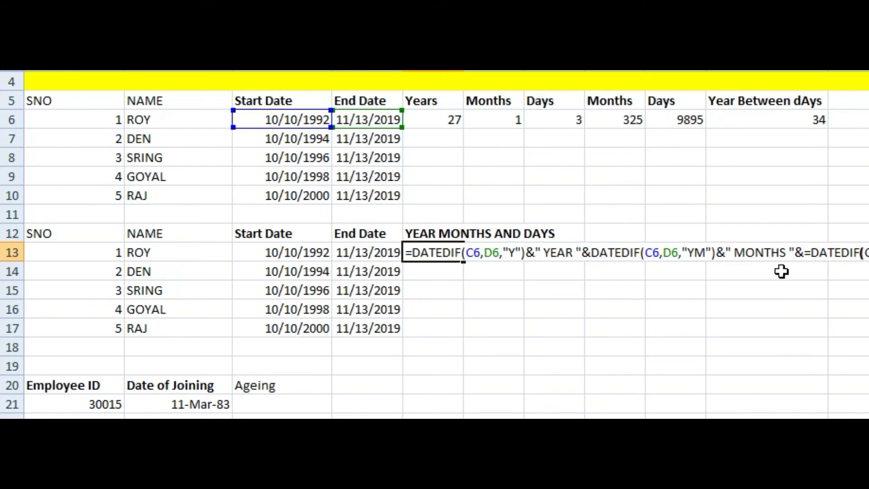
key("Left")
key("Left")
key("Left")
key("Left")
key("Left")
key("Left")
key("Left")
key("Left")
key("BackSpace")
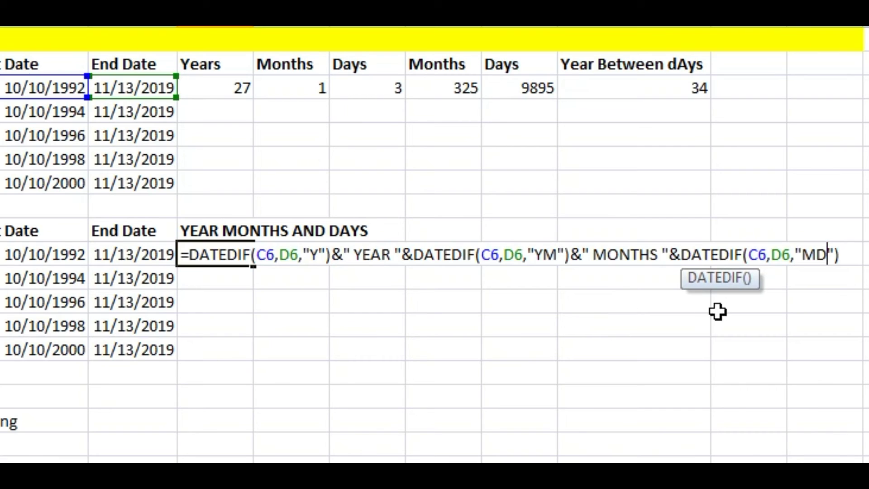
left_click(851, 255)
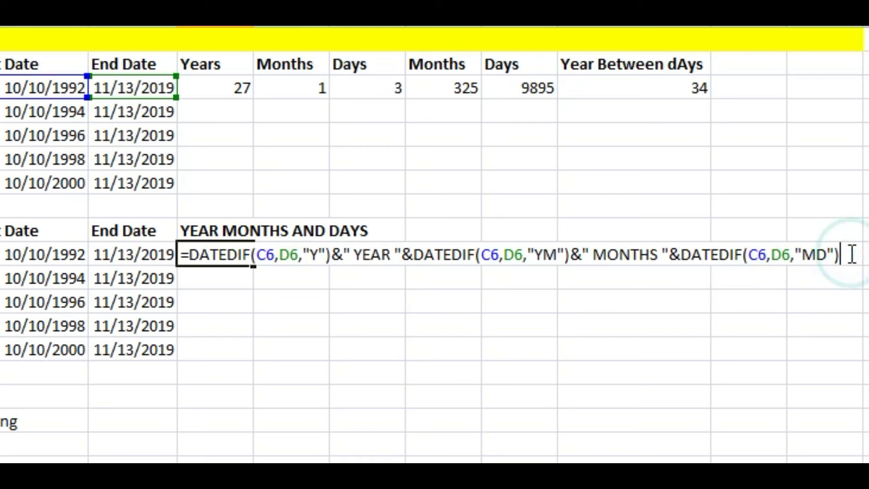
type("&")
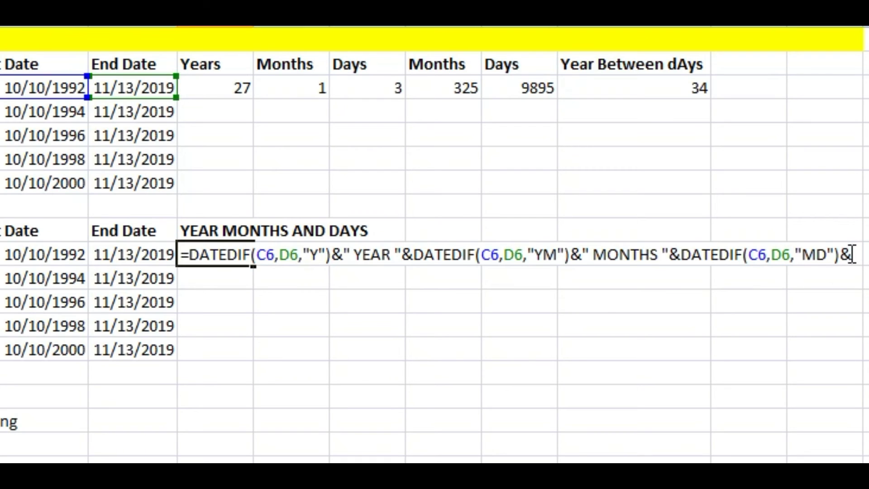
type("\" ")
type("D")
key("Return")
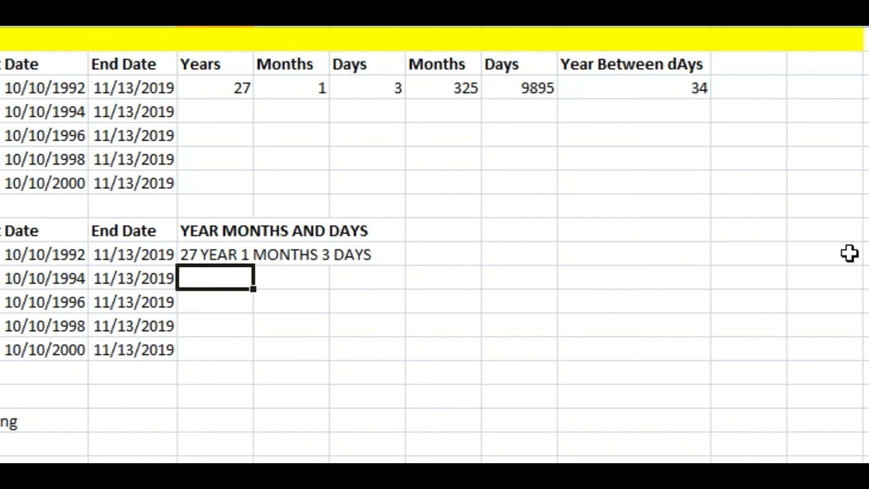
Step: AutoFit the YEAR MONTHS AND DAYS column width to fit the result text
key("Up")
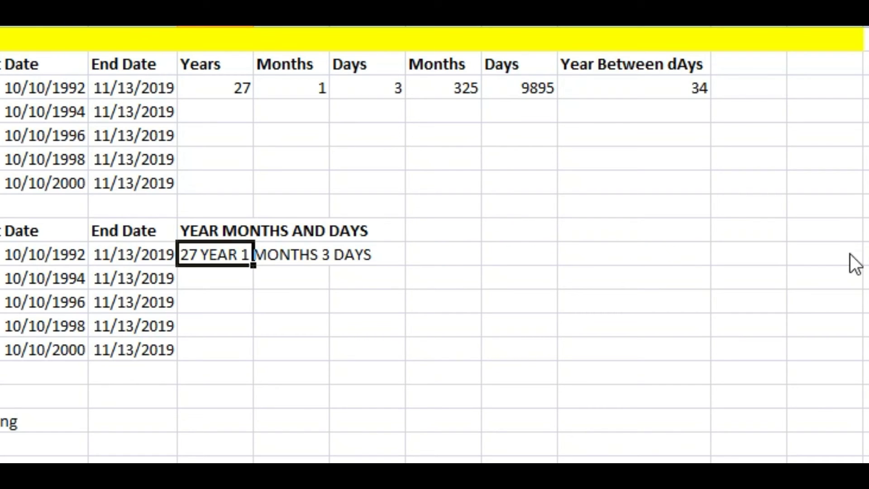
key("alt+h")
key("o")
key("i")
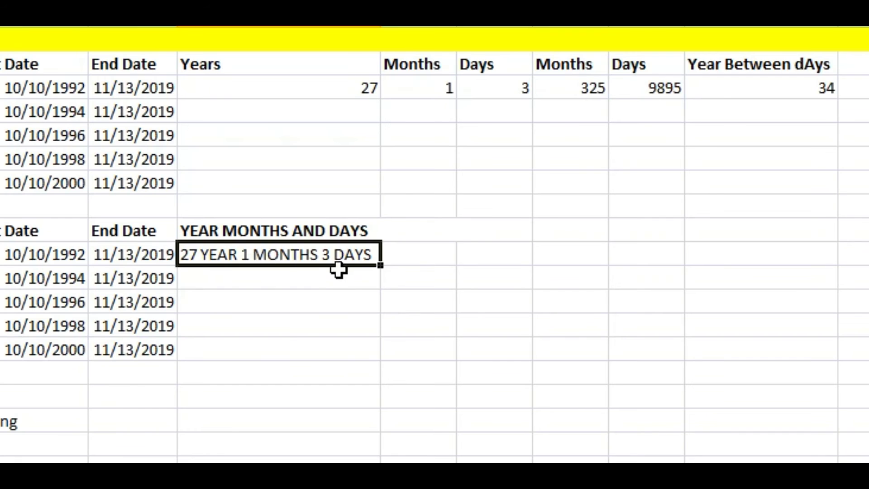
Step: Fill the combined formula down five rows and check the 25, 23, 21 and 19 YEAR results
left_click_drag(286, 257, 284, 345)
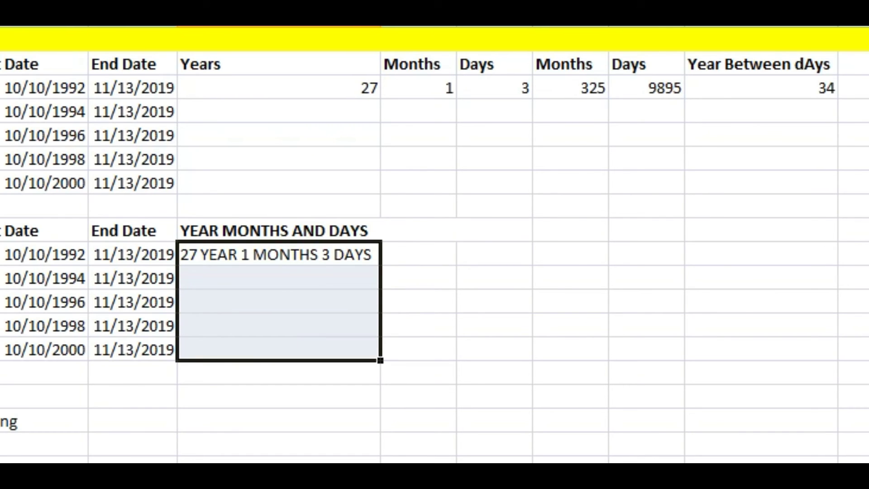
key("ctrl+d")
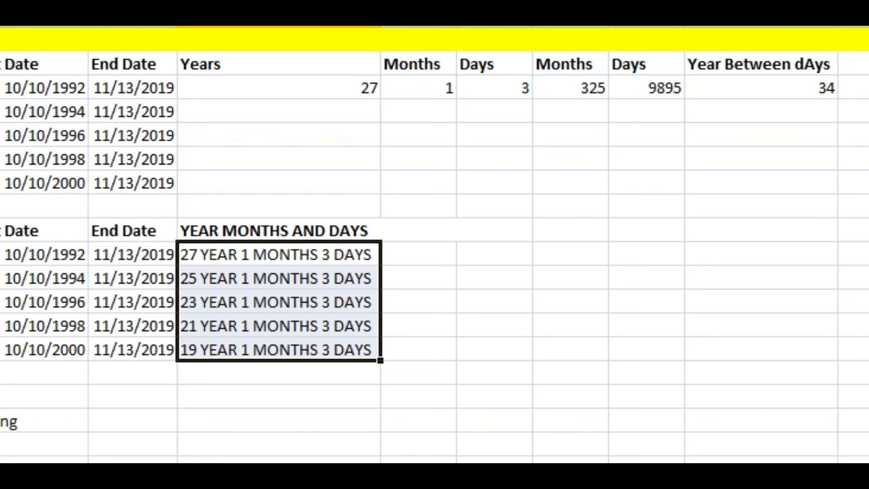
left_click(302, 254)
left_click(295, 280)
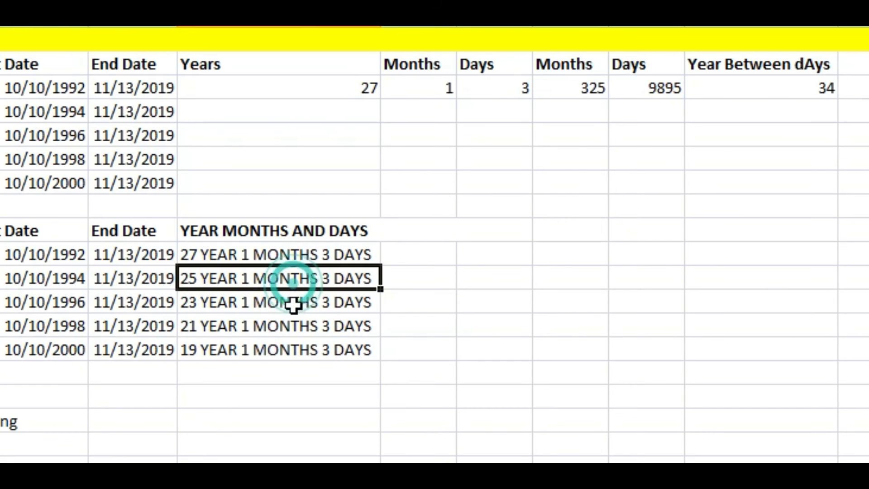
left_click(294, 304)
left_click(291, 327)
left_click(281, 350)
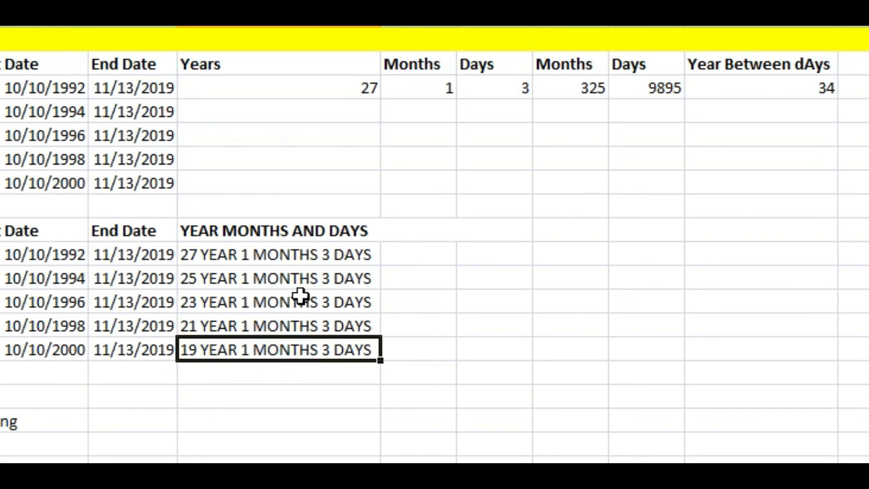
left_click(295, 255)
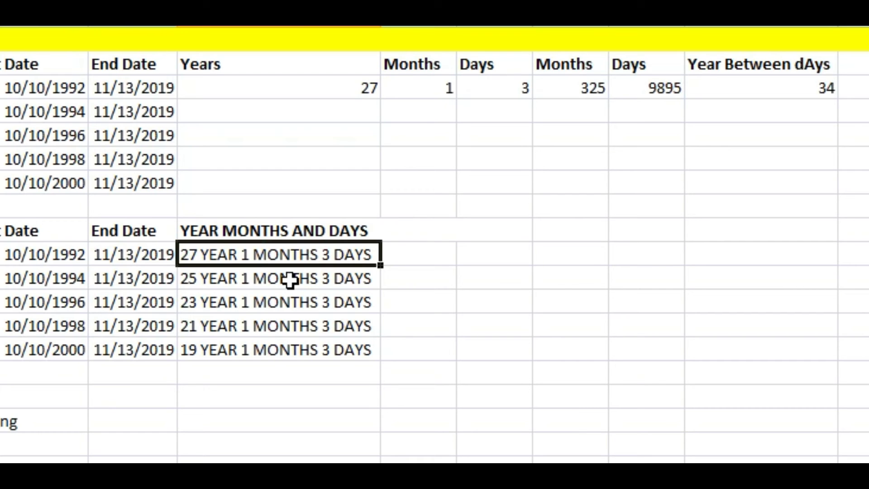
scroll(41, 423, "down", 2)
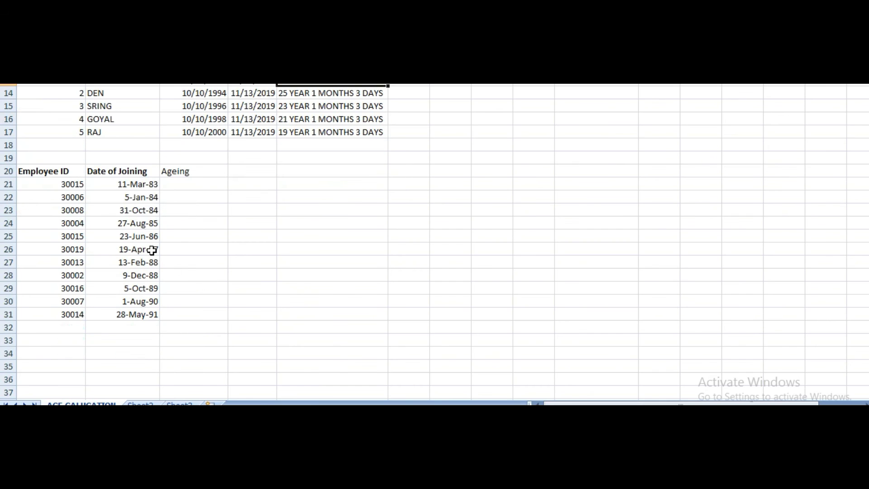
scroll(152, 249, "down", 1)
left_click(135, 131)
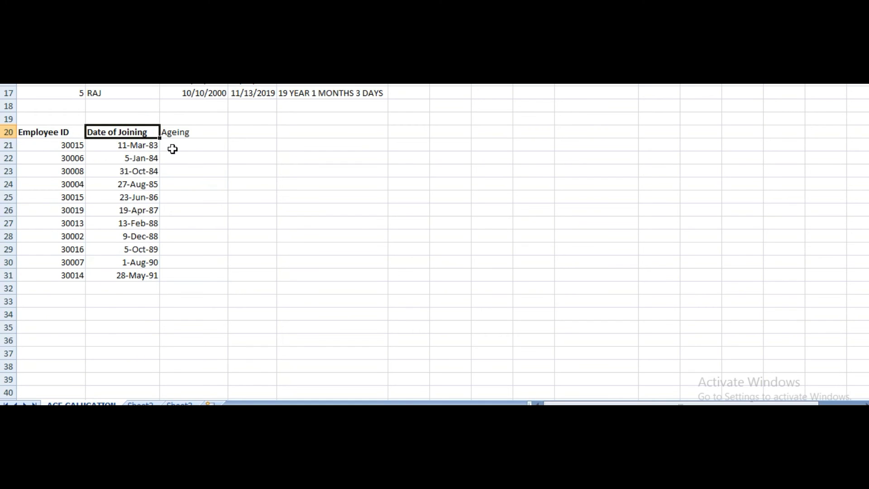
left_click_drag(145, 145, 132, 276)
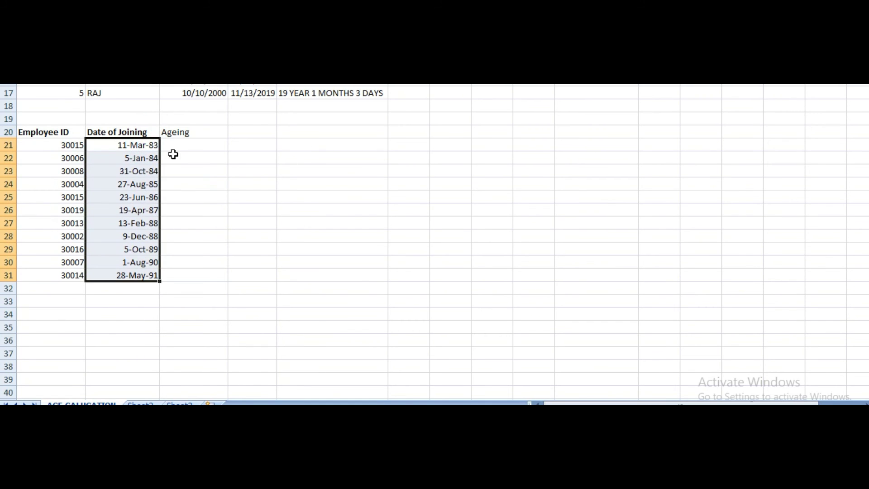
left_click(176, 145)
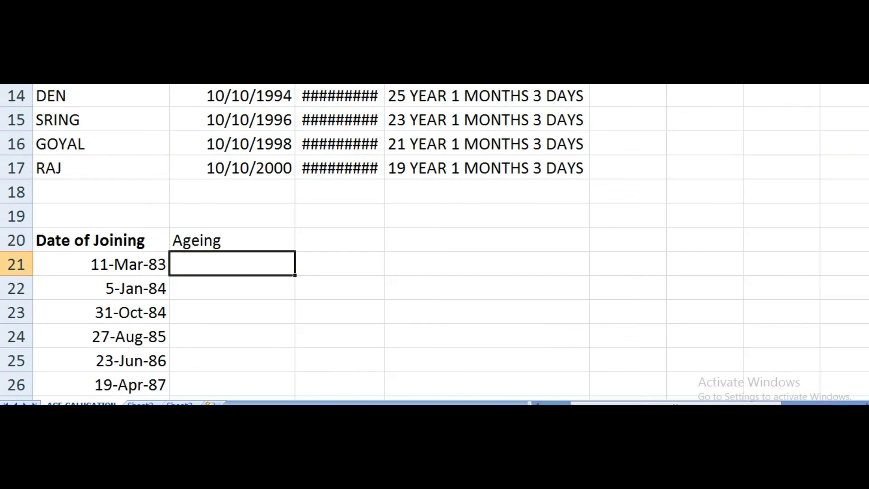
scroll(540, 349, "left", 1)
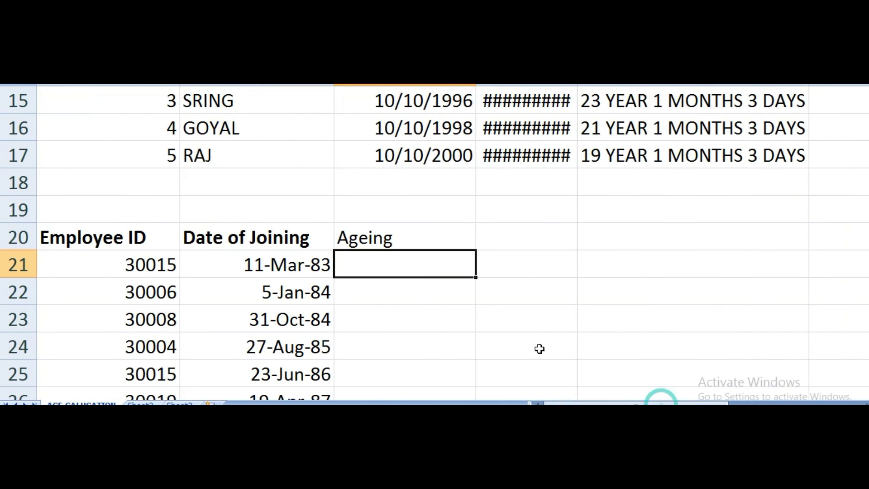
scroll(530, 345, "down", 2)
scroll(520, 340, "up", 1)
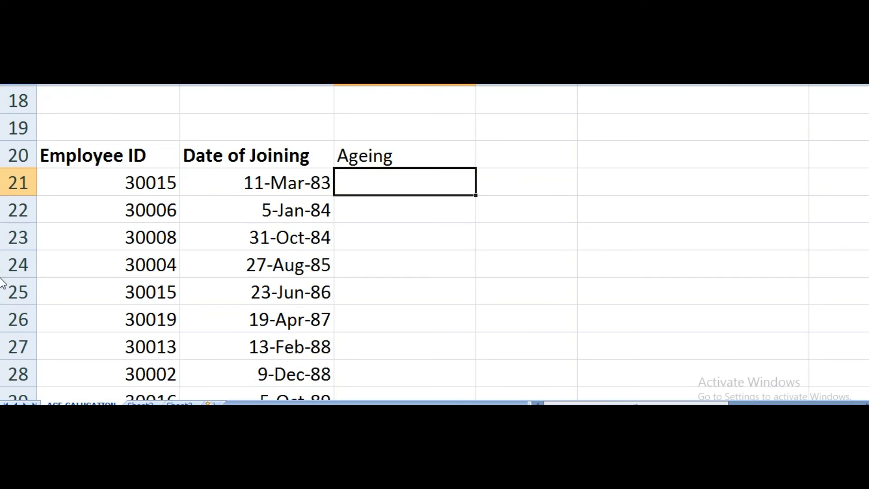
scroll(860, 276, "down", 1)
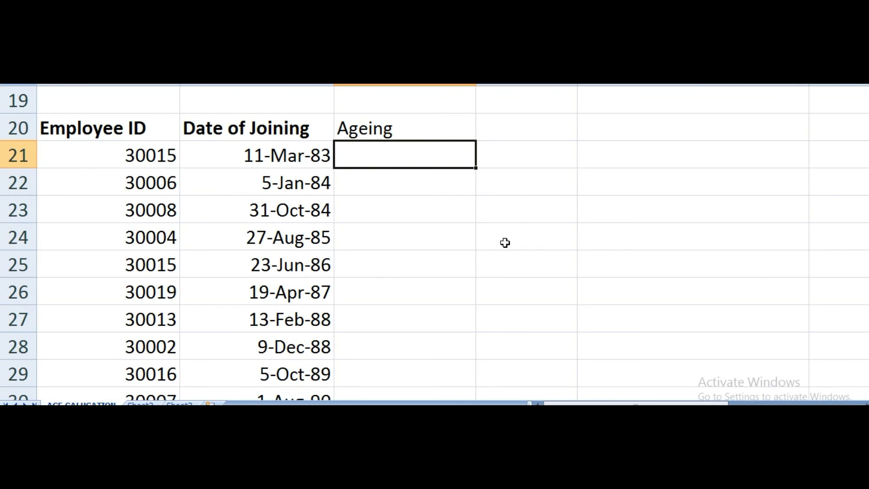
Step: In C21, start the formula with DATEDIF(B21,TODAY(),"Y")&"YEARS " for years since joining
type("=")
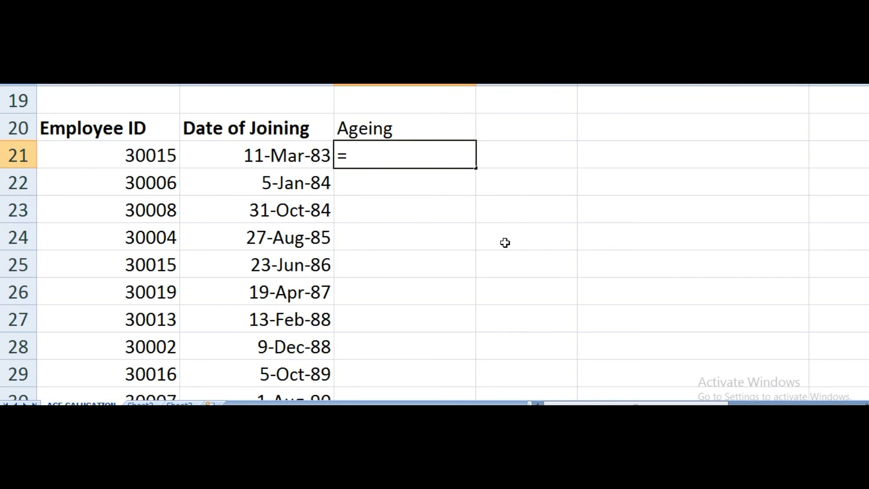
type("DATEDIF")
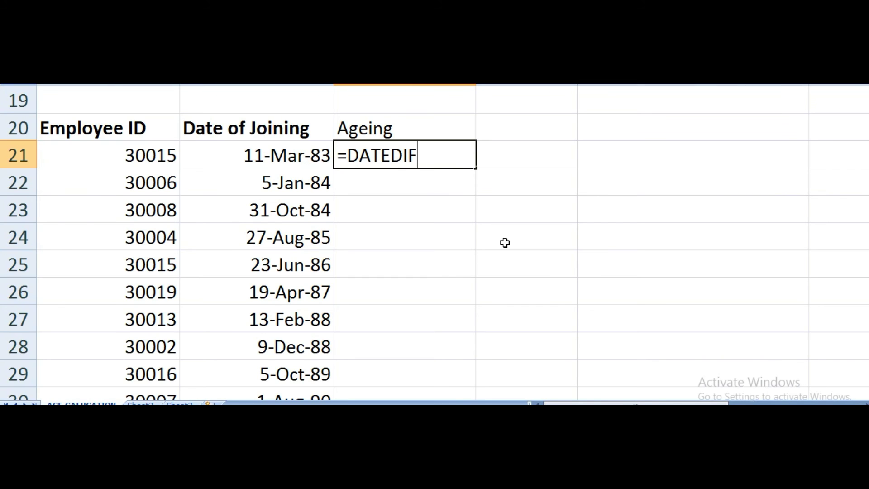
type("(")
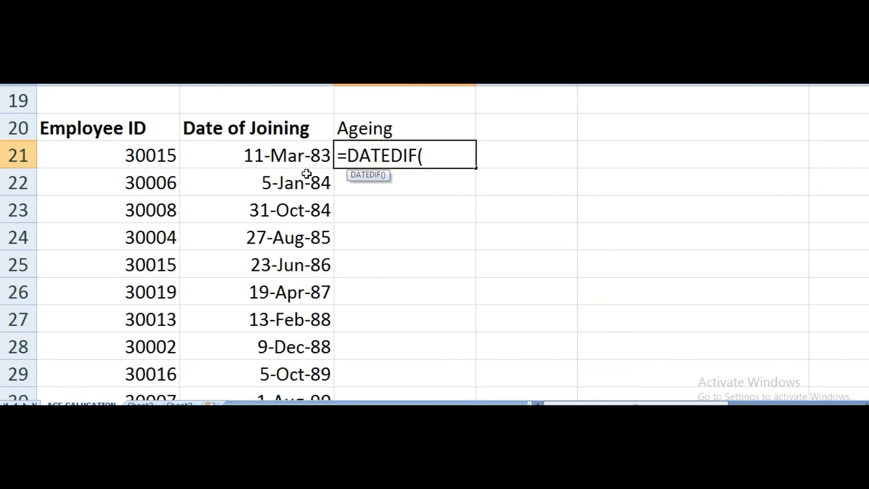
left_click(281, 156)
type(",\"")
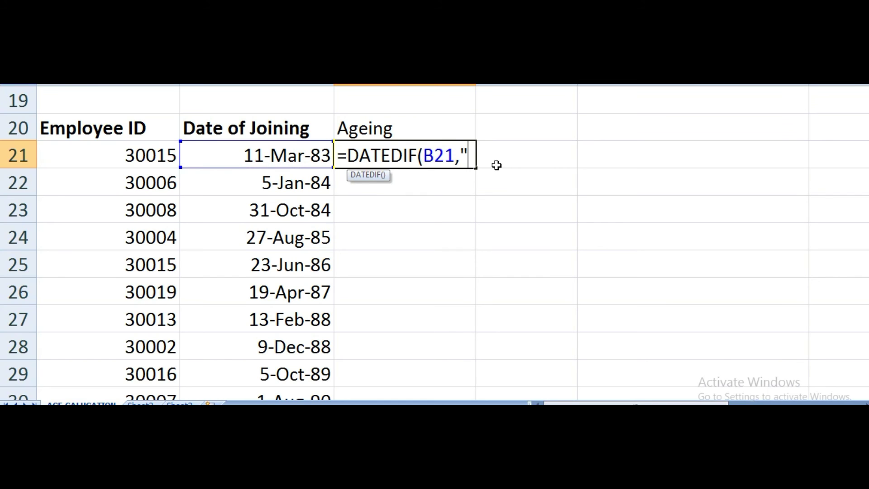
key("BackSpace")
type("T")
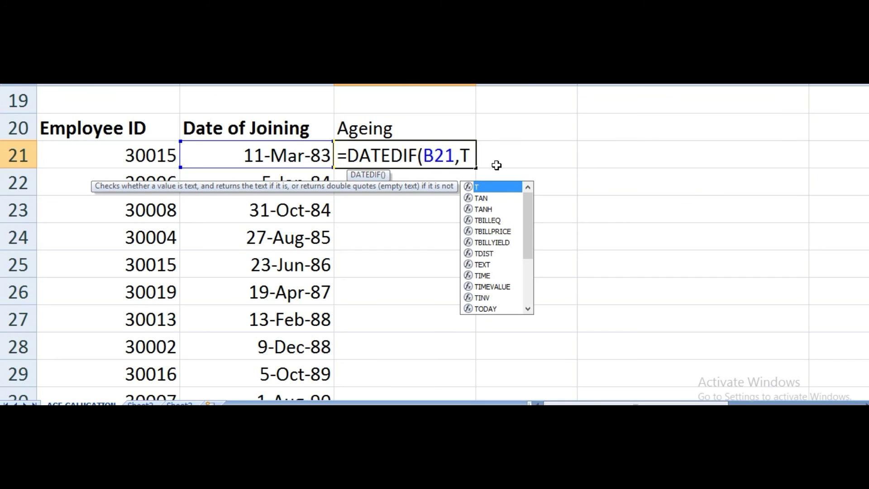
type("OD")
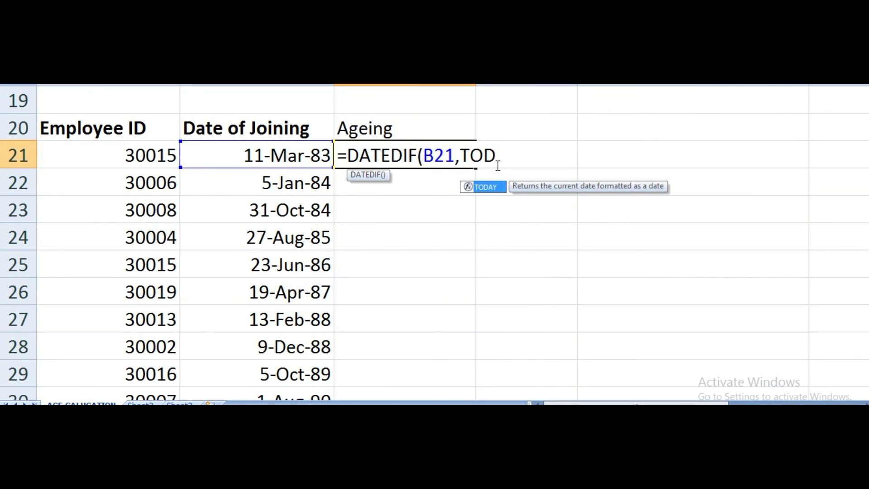
key("Tab")
type(")")
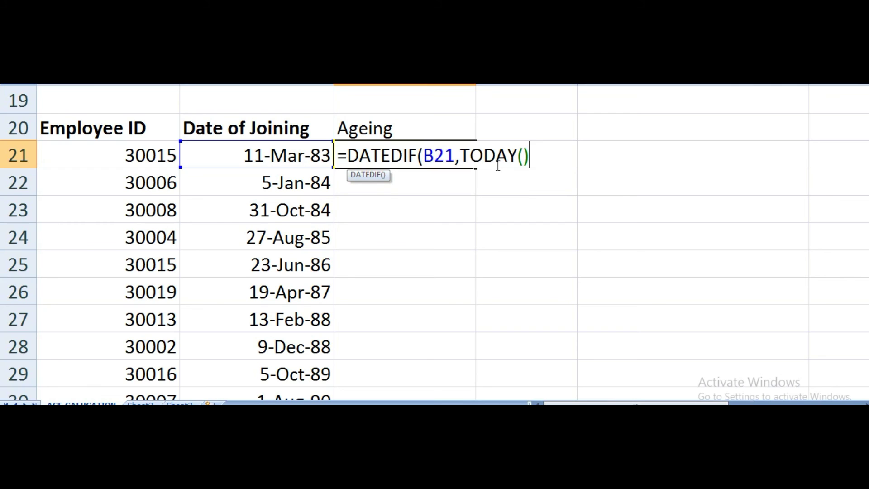
type(",")
type("\"Y\"")
type(")")
type("&")
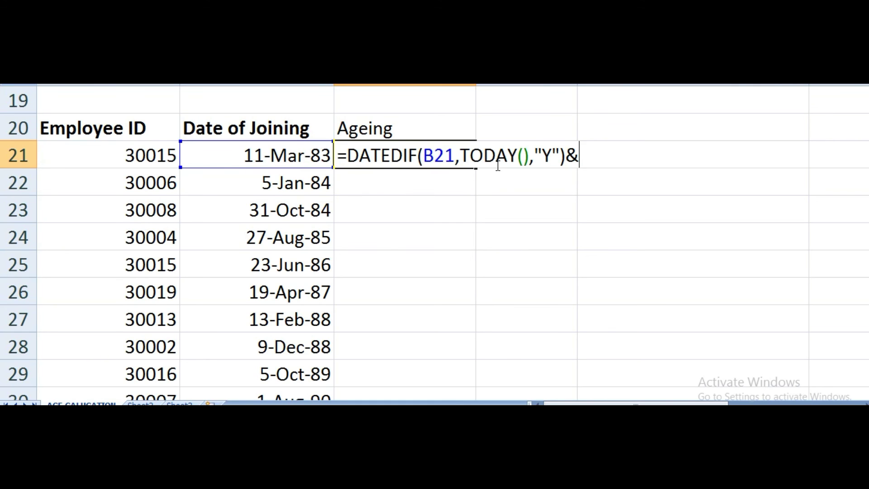
type(" \"YEARS ")
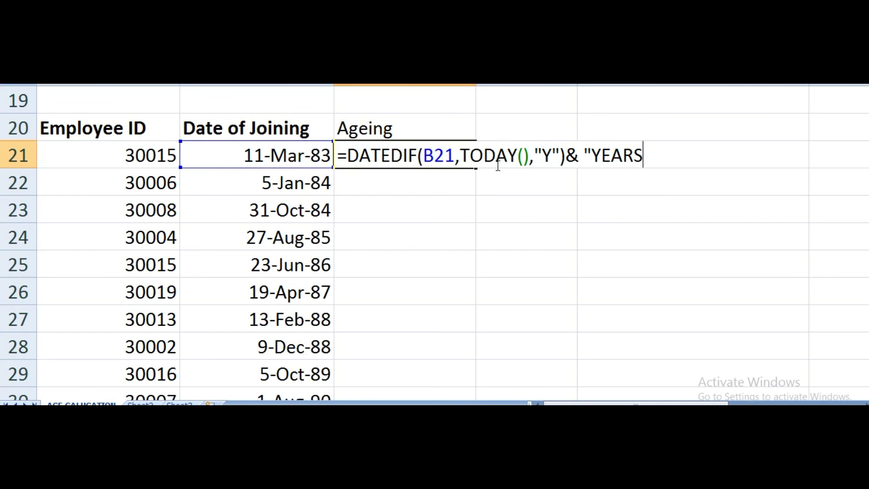
type("\"")
type("&")
type("DATEDIF\\9")
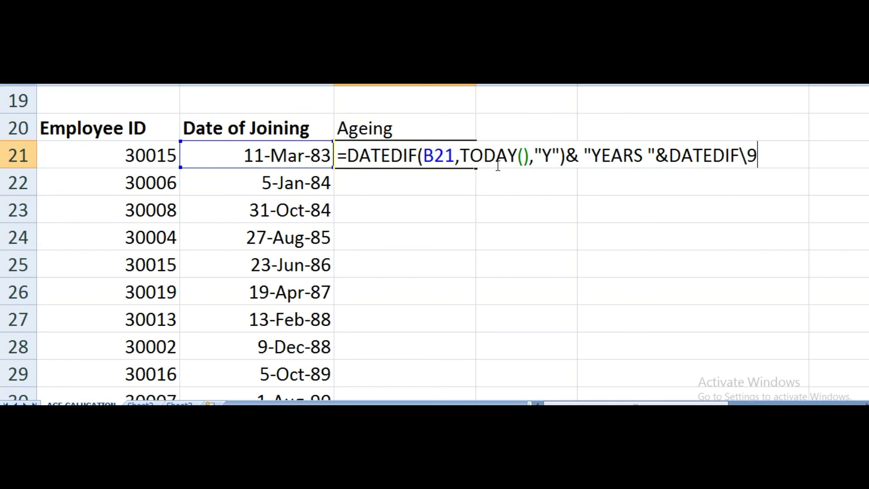
Step: Add DATEDIF(B21,TODAY(),"YD") with the " YEAR BETWEEN DAYS" label and enter the formula
key("BackSpace")
key("BackSpace")
type("(")
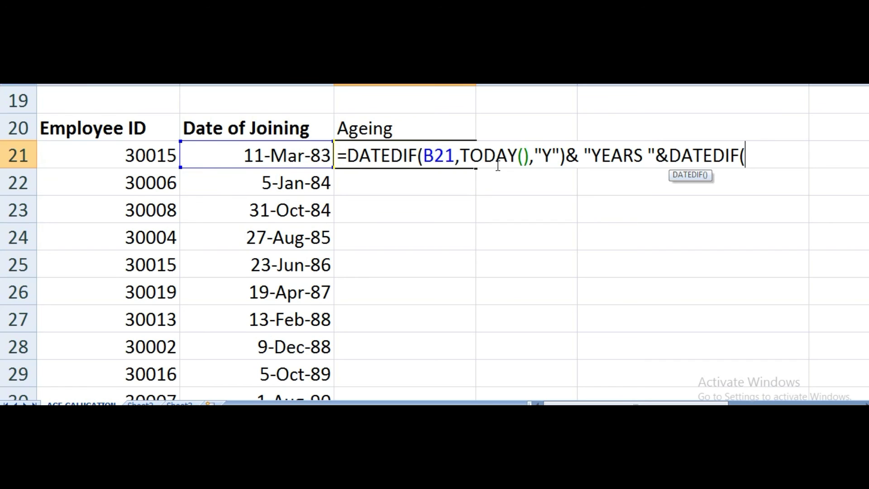
type("B54")
key("BackSpace")
key("BackSpace")
type("21")
type(",")
type("TODYA")
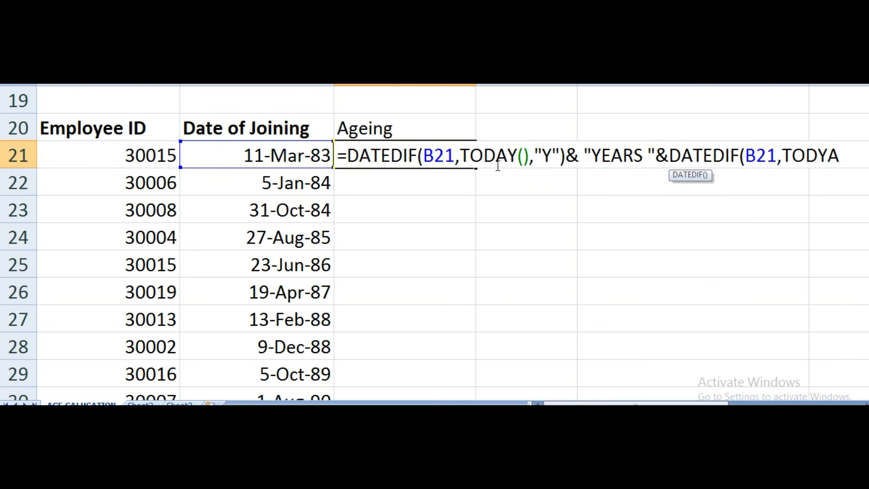
key("BackSpace")
key("BackSpace")
type("AY")
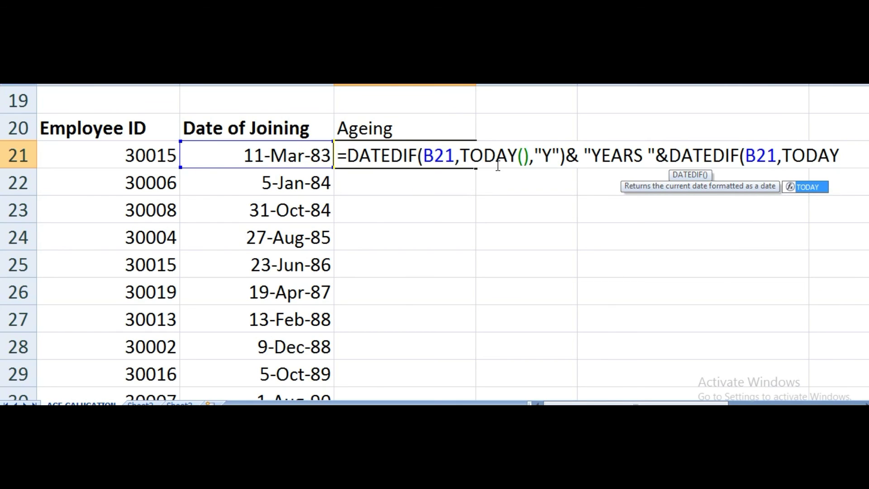
type("()")
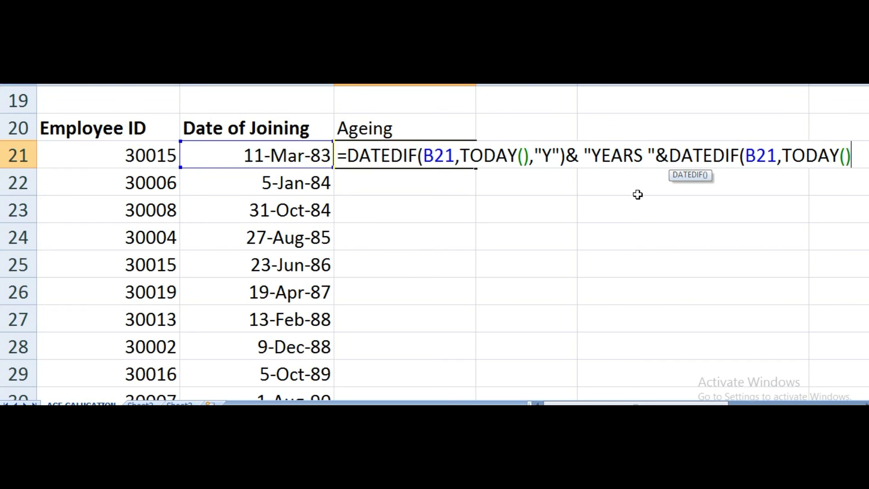
type(",\"")
type("YM")
key("BackSpace")
key("BackSpace")
type("YD\"")
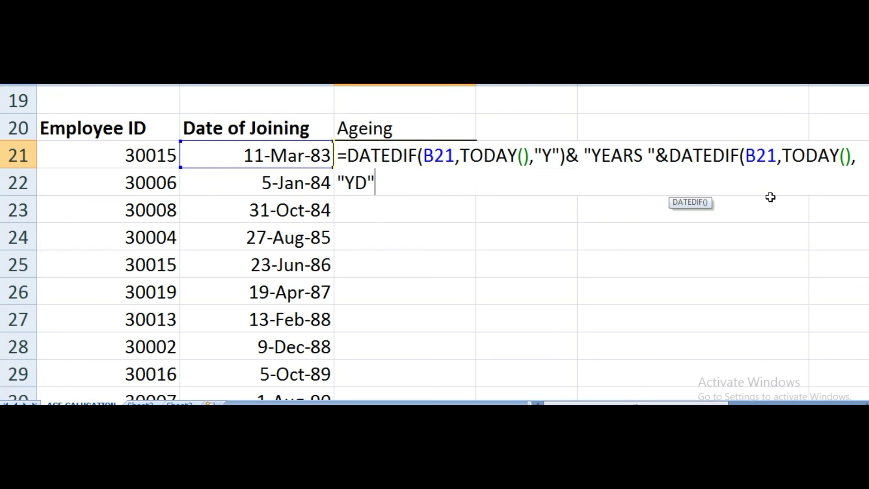
type("&")
type("\" ")
type("YR")
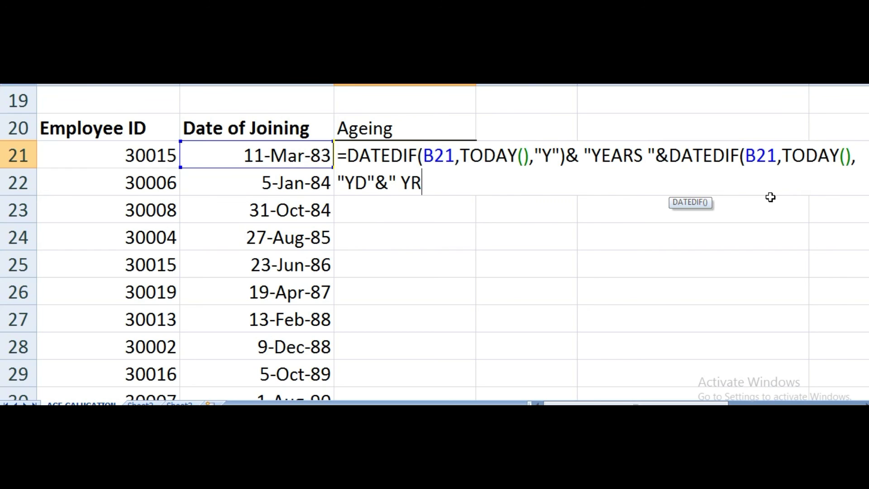
key("BackSpace")
type("EA")
type("R")
type(" BETWEE")
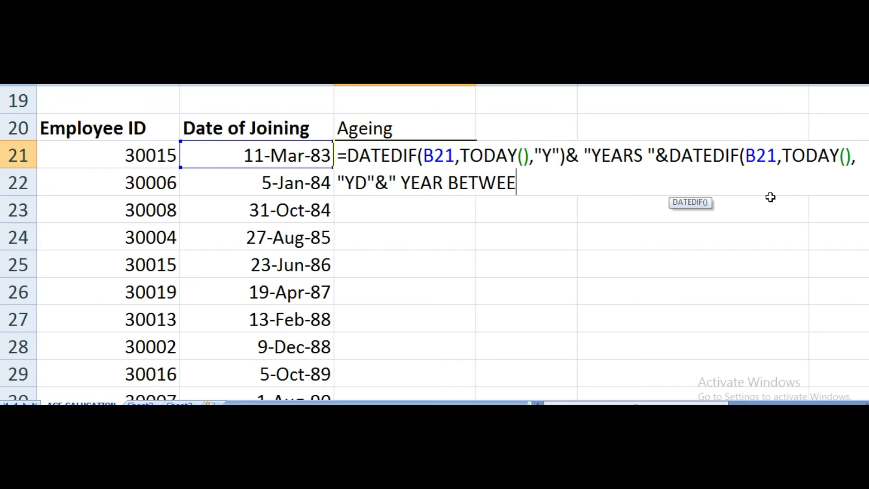
type("N DAYS\"")
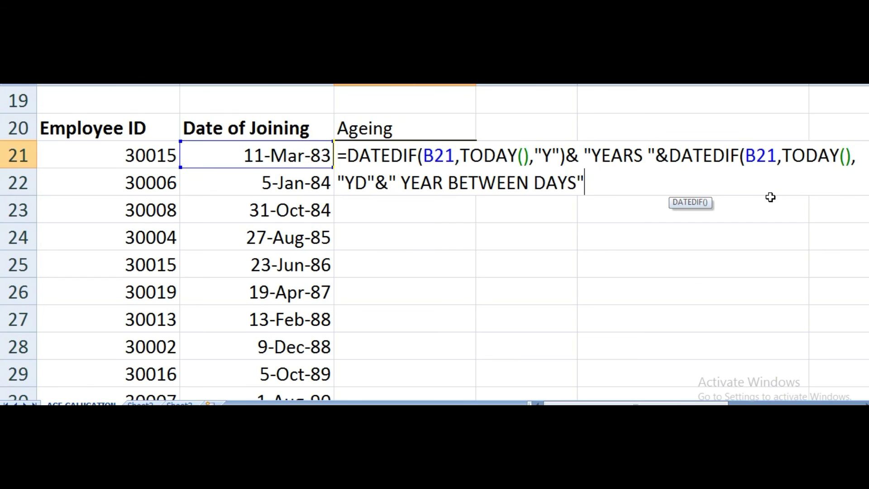
key("ctrl+Return")
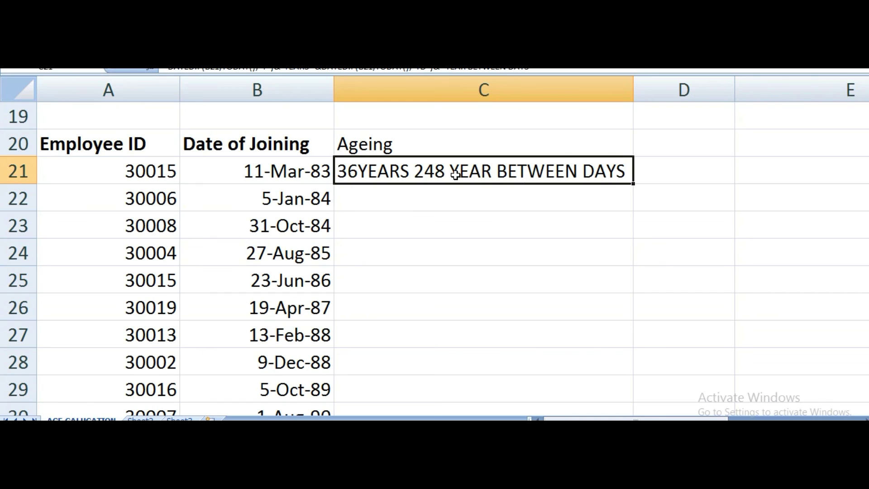
Step: Fill the Ageing formula down C21:C31, giving 36YEARS 248 through 31YEARS 275 YEAR BETWEEN DAYS
mouse_move(421, 180)
left_mouse_down()
mouse_move(410, 396)
mouse_move(407, 364)
left_mouse_up()
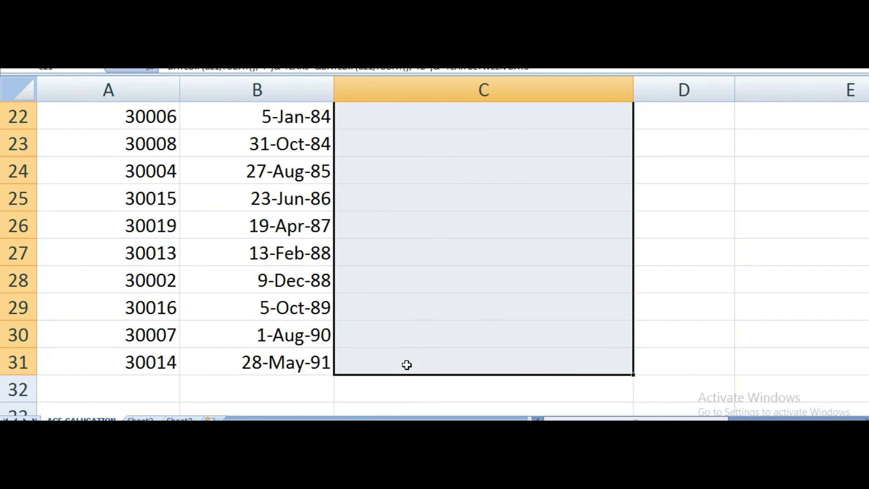
key("ctrl+d")
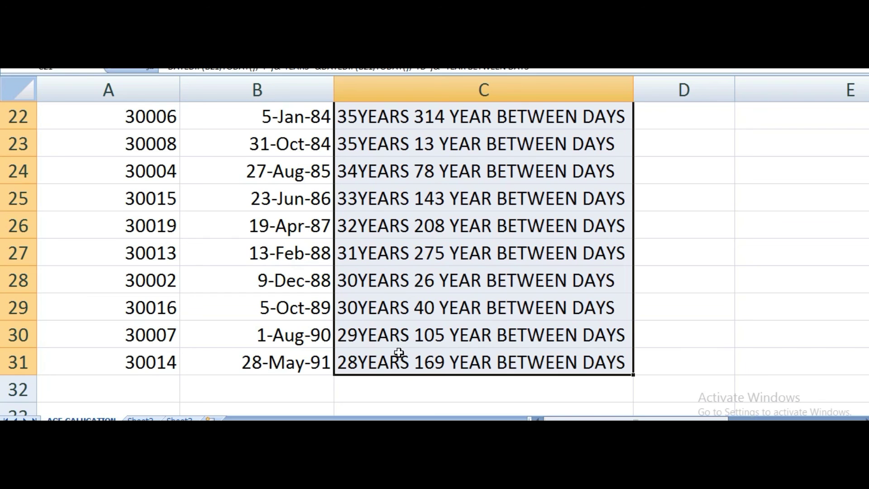
scroll(381, 281, "up", 2)
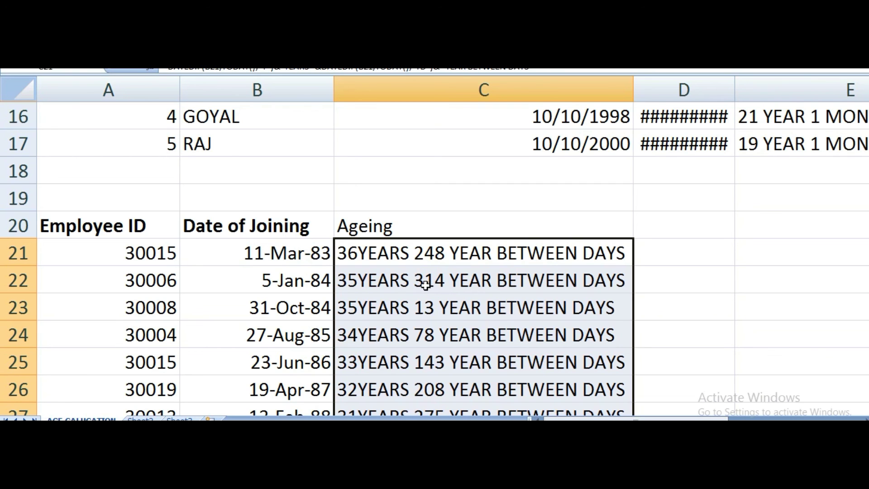
scroll(442, 280, "down", 3)
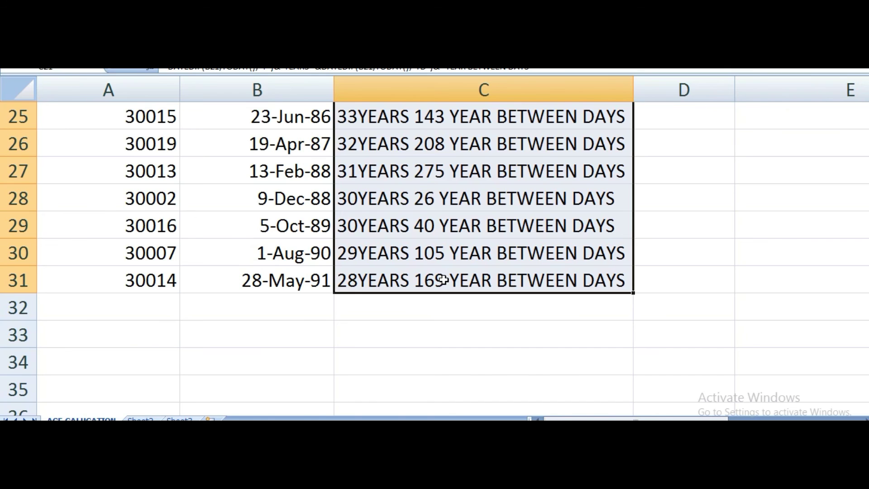
scroll(442, 280, "up", 5)
scroll(444, 281, "up", 3)
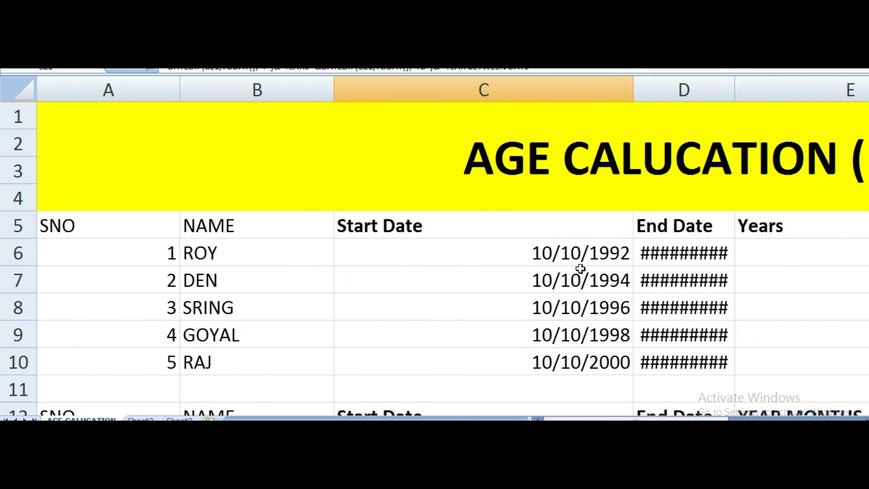
scroll(580, 269, "down", 5)
scroll(388, 136, "up", 2)
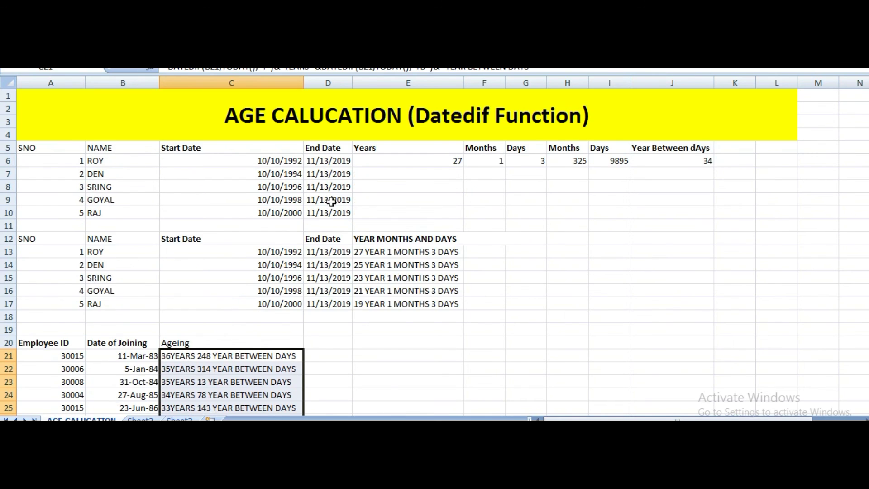